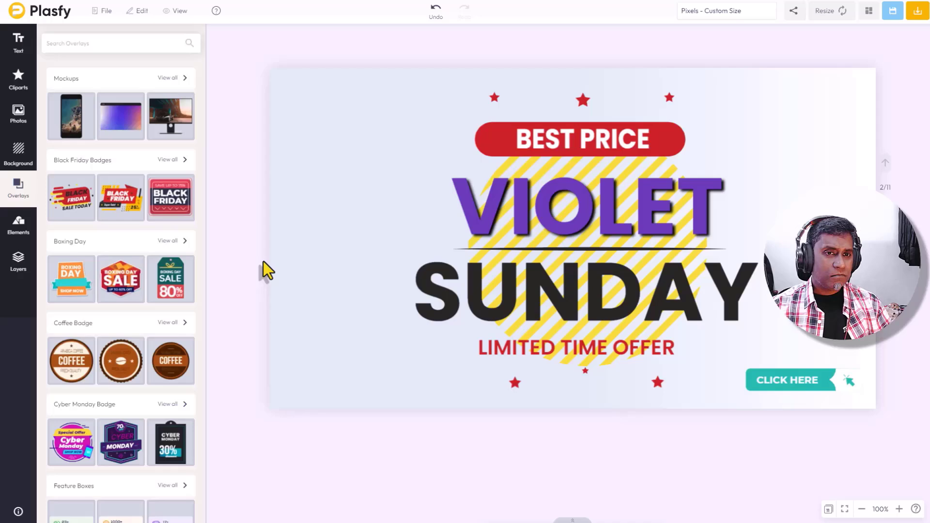
- Scroll through the Overlays panel to reach page 3 with the Red and Black Friday badges
scroll(112, 189, down, 2)
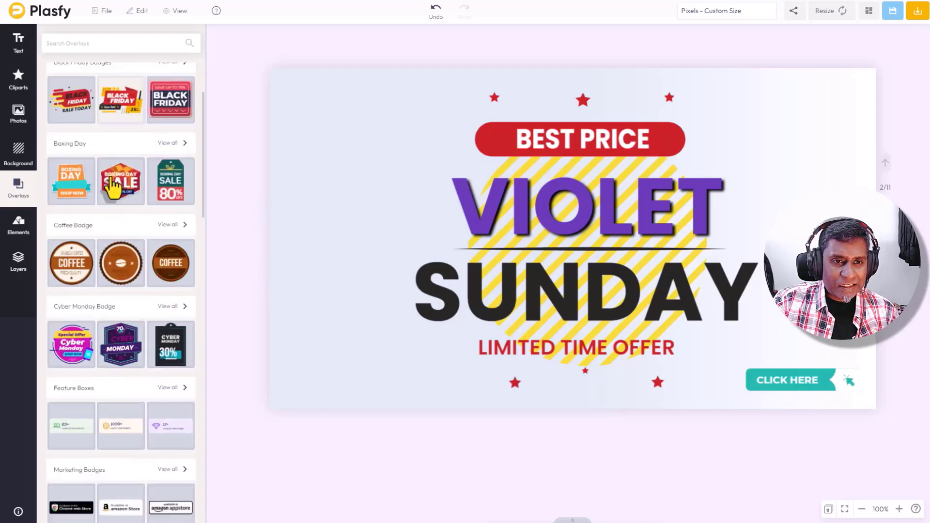
scroll(113, 188, down, 5)
scroll(112, 188, down, 1)
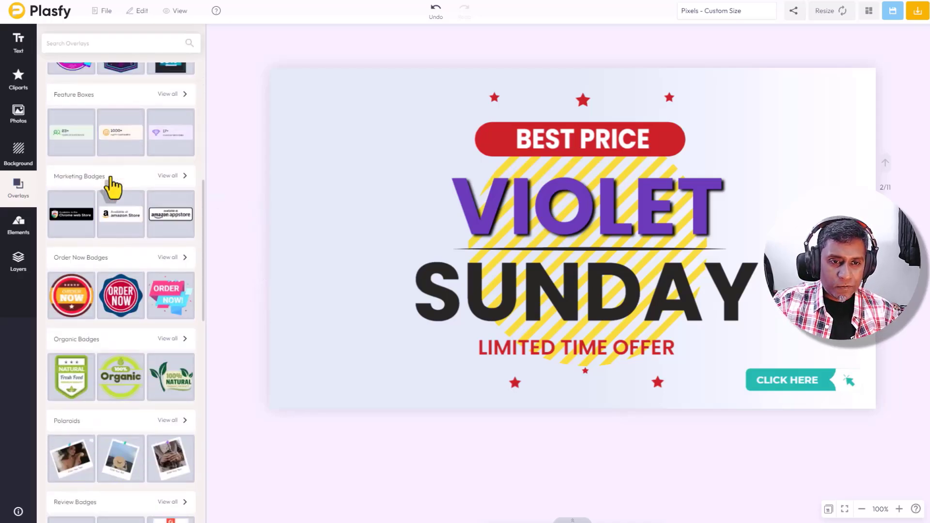
scroll(112, 187, up, 5)
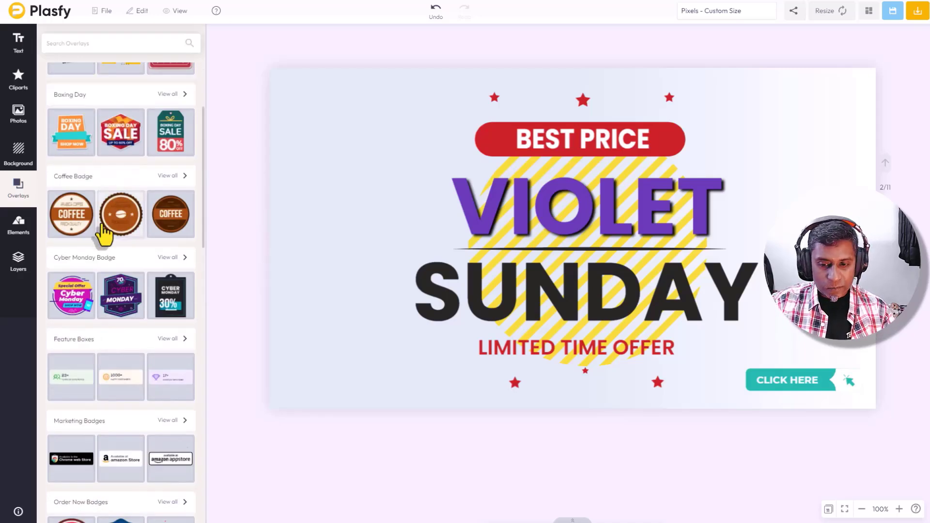
scroll(103, 237, down, 4)
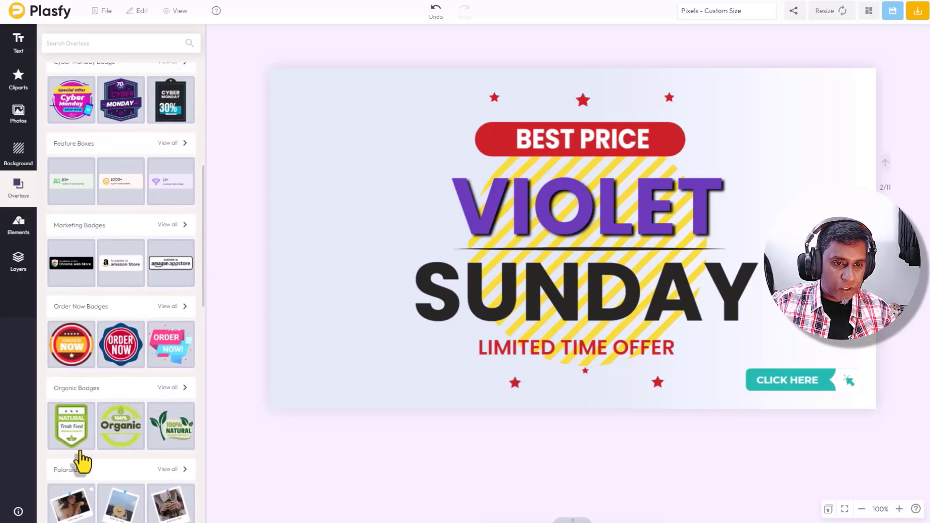
scroll(92, 448, down, 3)
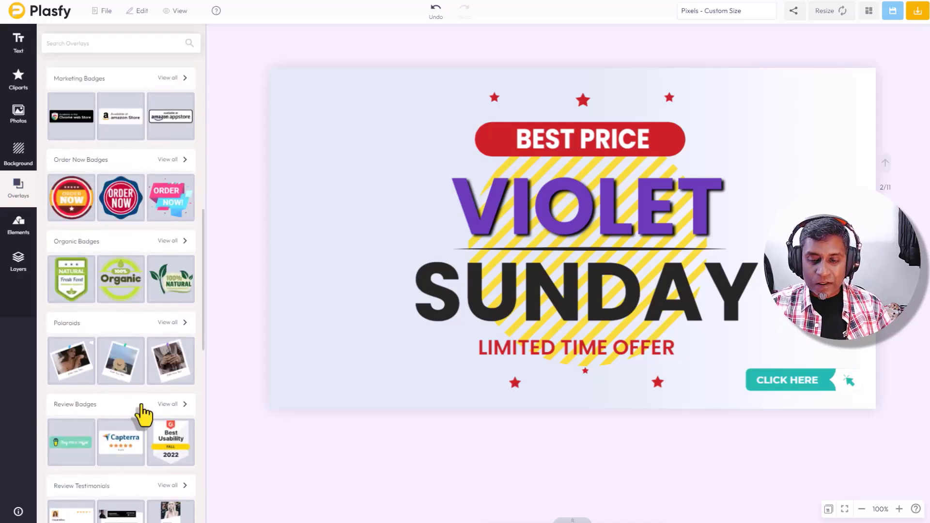
scroll(143, 412, up, 7)
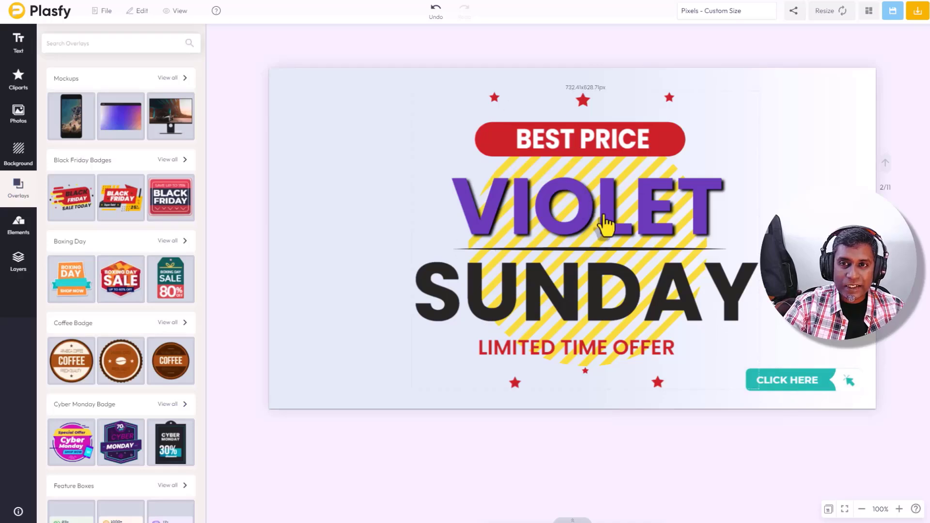
scroll(115, 307, down, 7)
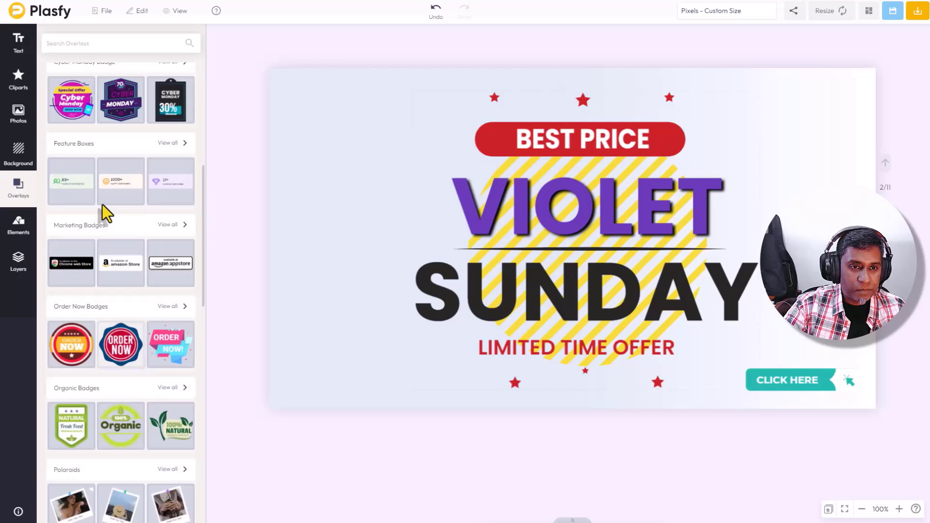
scroll(108, 383, down, 4)
scroll(137, 362, up, 5)
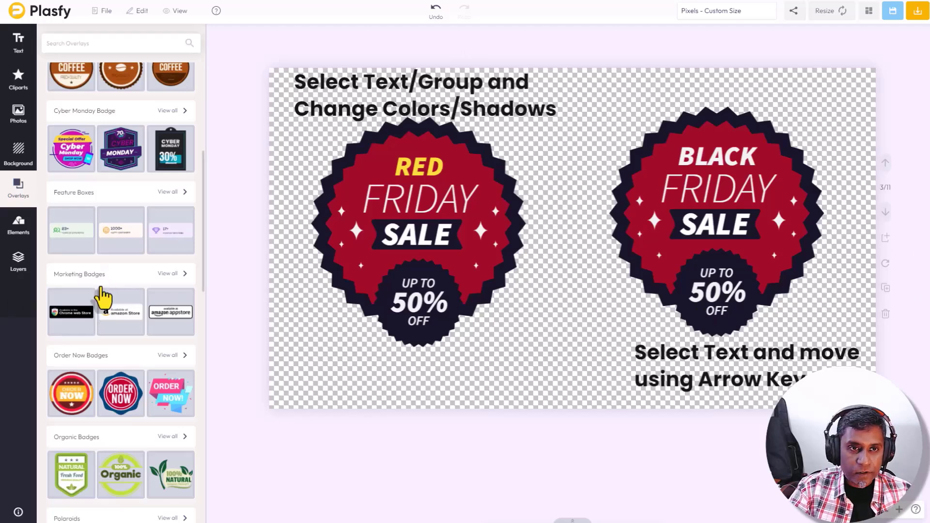
- Show every overlay in the Black Friday Badges collection
scroll(103, 296, up, 6)
click(171, 161)
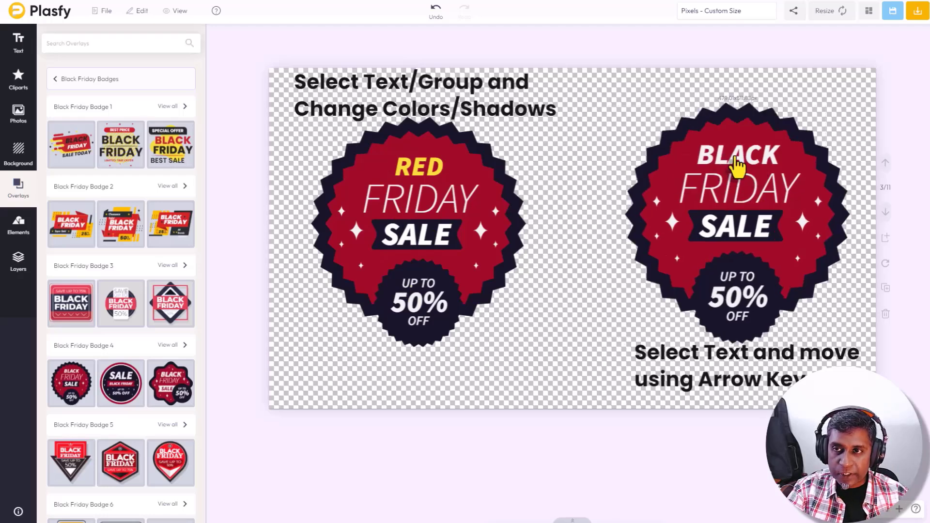
- Color the word BLACK on the right badge yellow
click(737, 166)
click(735, 168)
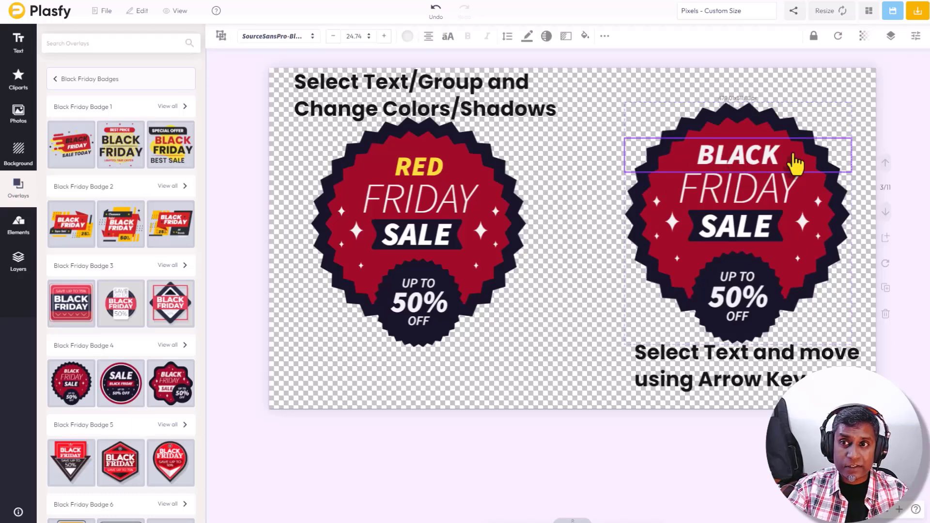
click(408, 37)
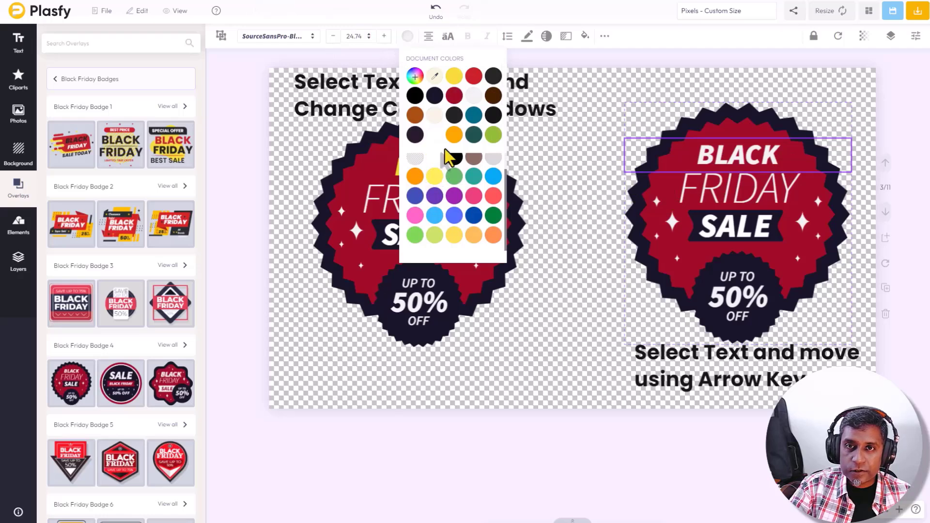
click(459, 78)
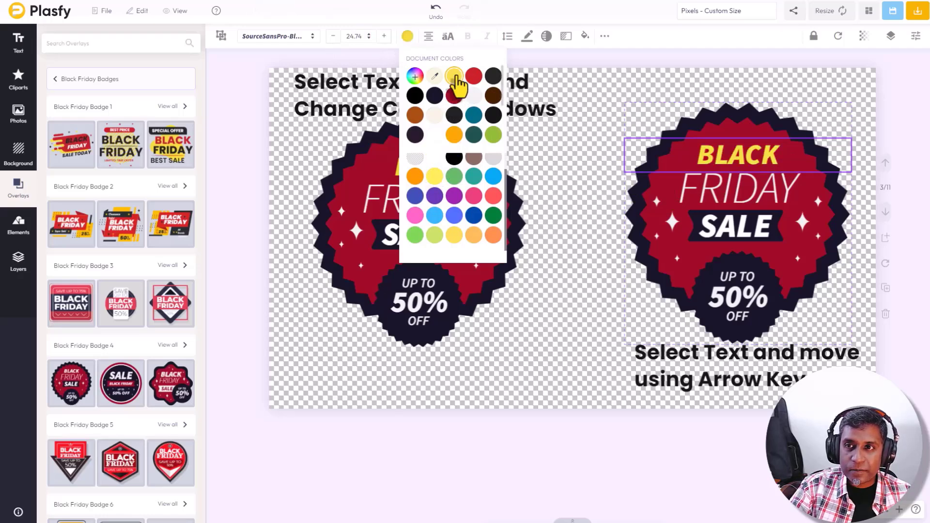
click(589, 226)
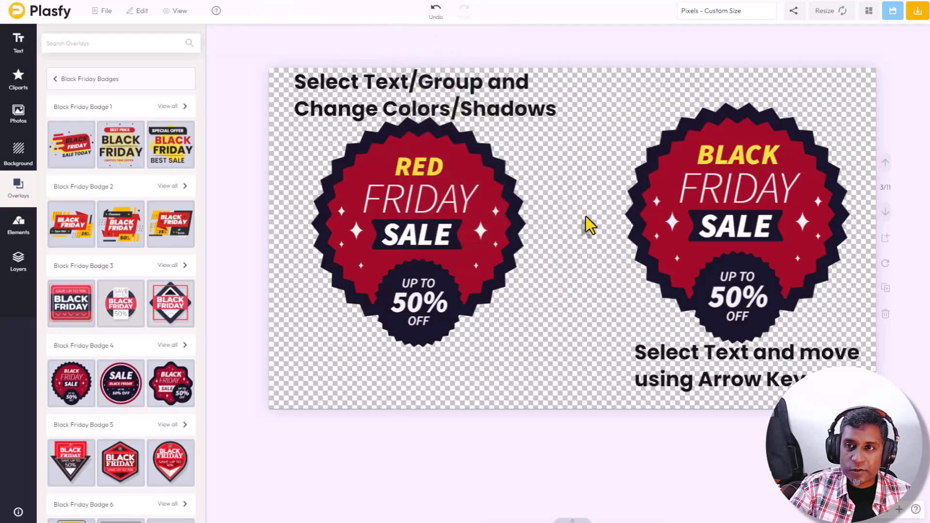
- Set the SALE text on the right badge in the Acme font
click(731, 245)
click(731, 244)
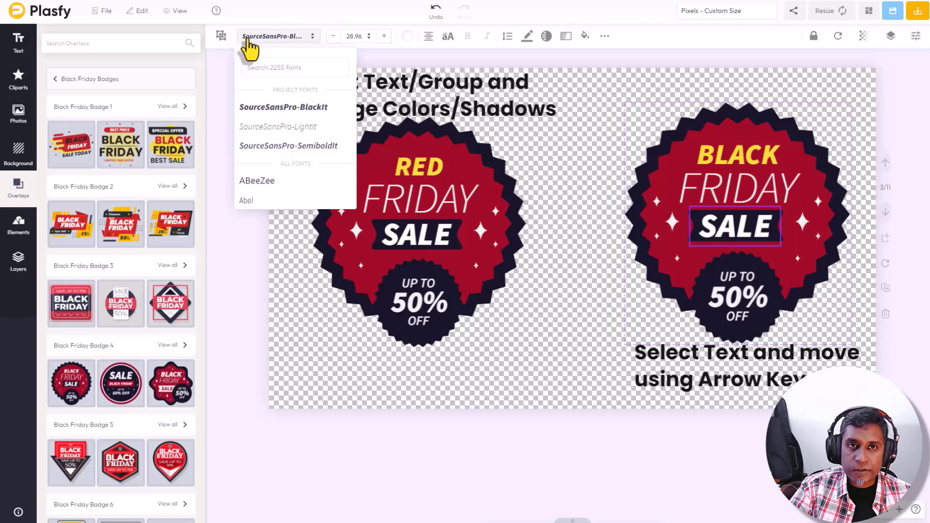
scroll(270, 187, down, 3)
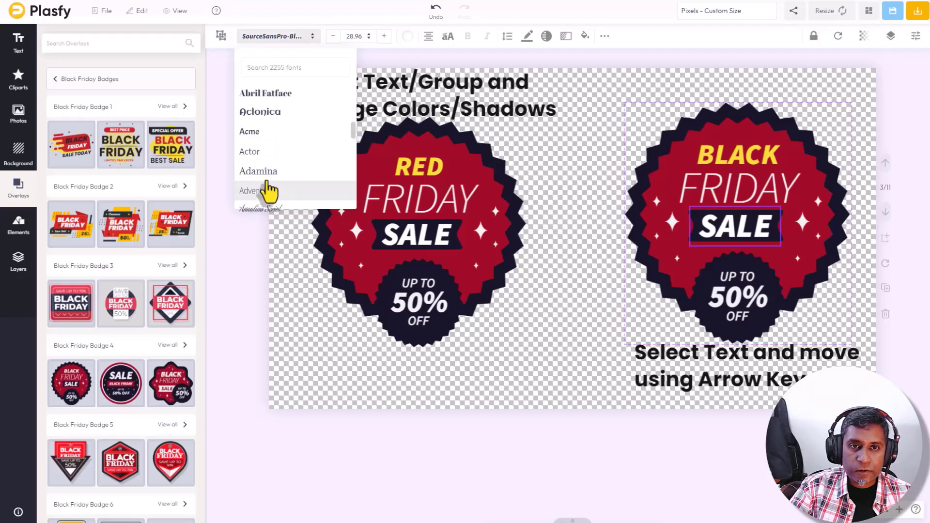
click(251, 131)
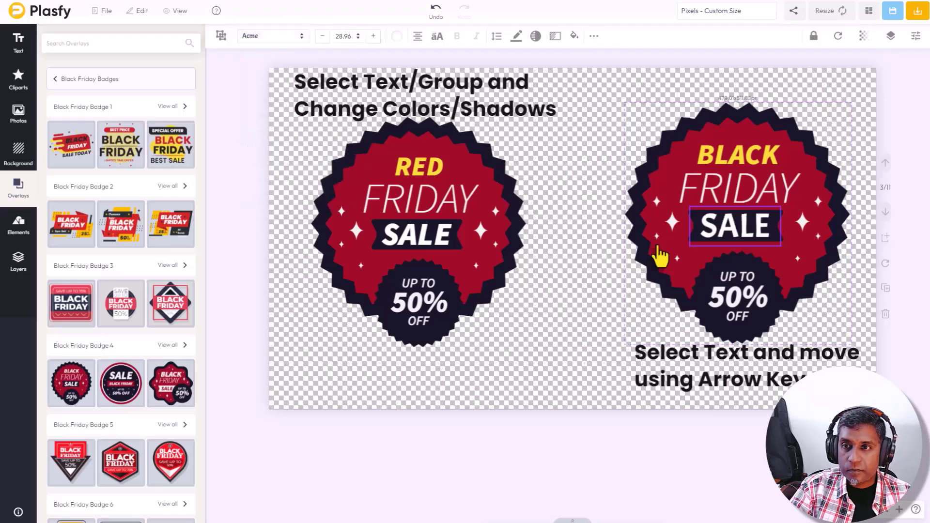
click(583, 217)
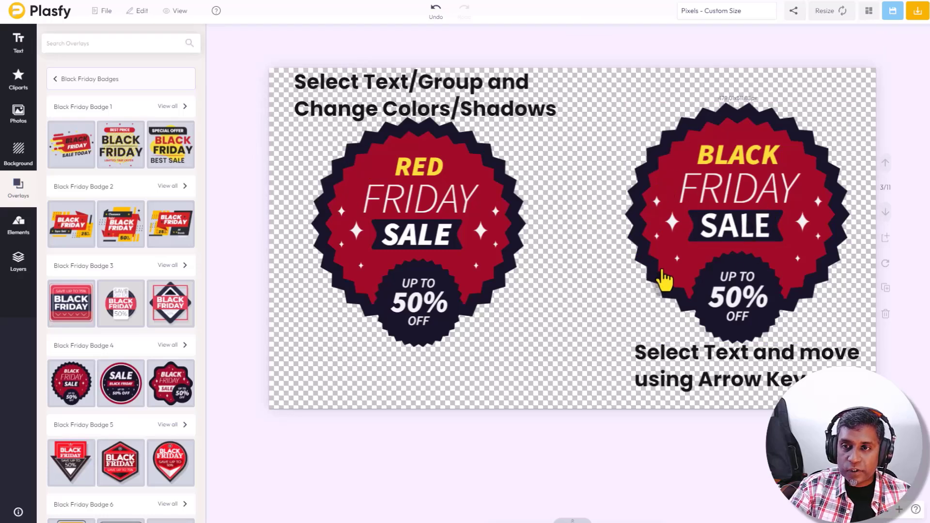
click(661, 185)
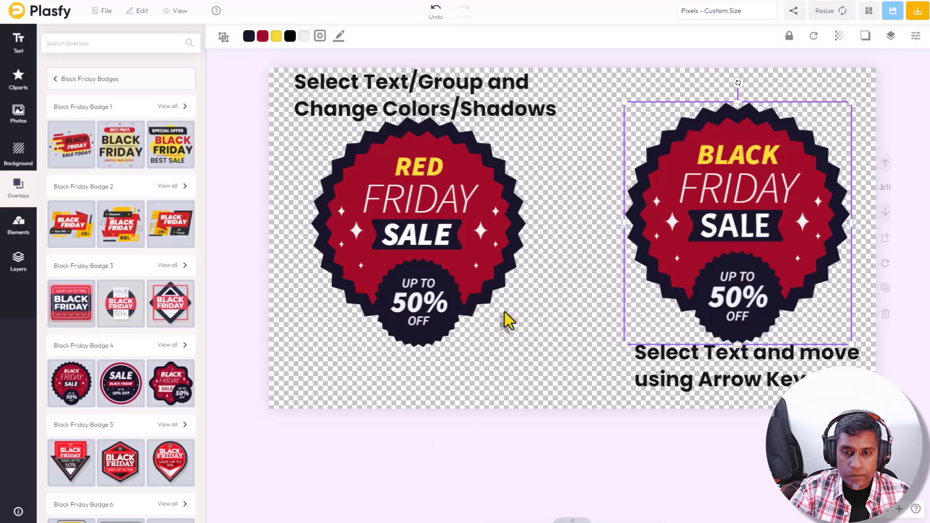
- Change the right badge's red fill to teal
click(262, 37)
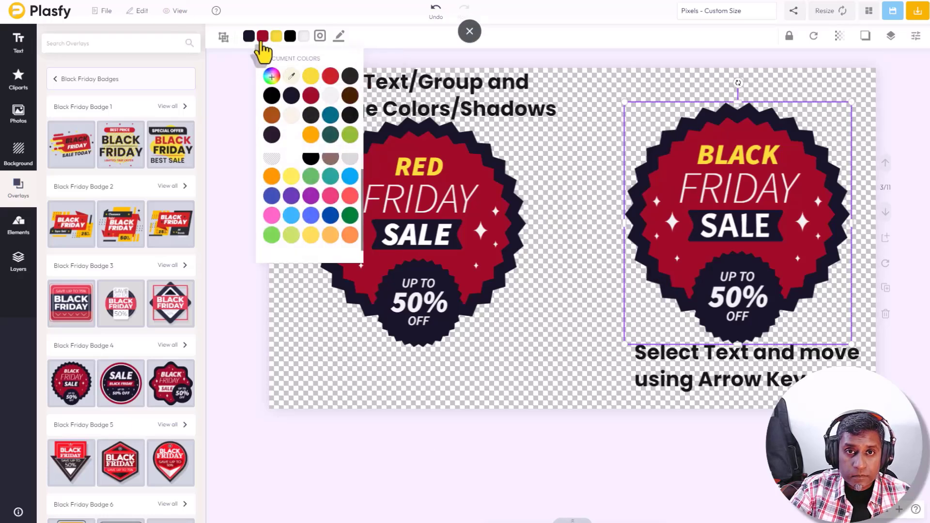
click(330, 116)
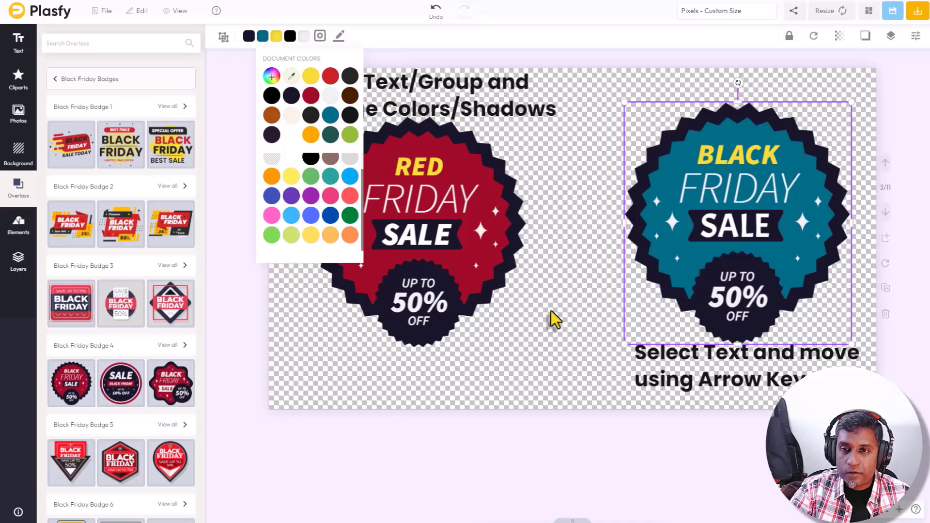
click(566, 317)
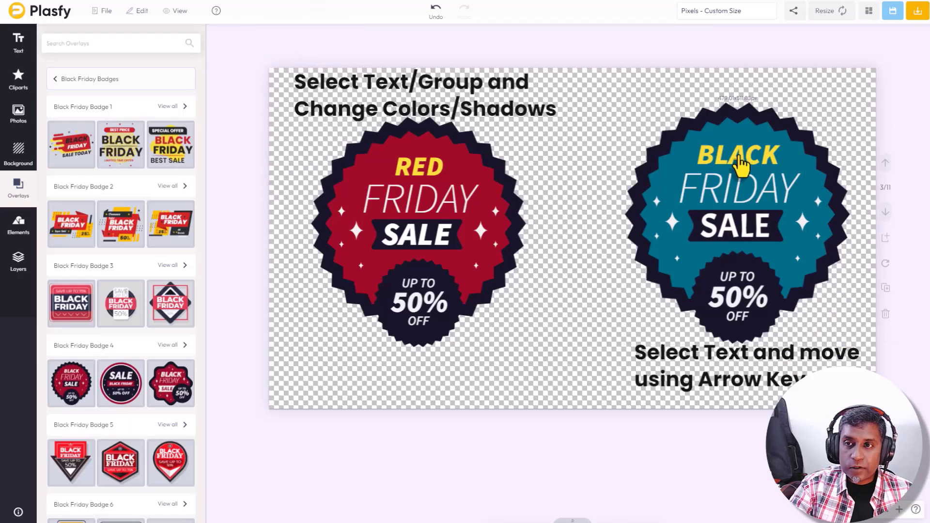
- Nudge the FRIDAY text left and right to fine-tune its position
click(737, 196)
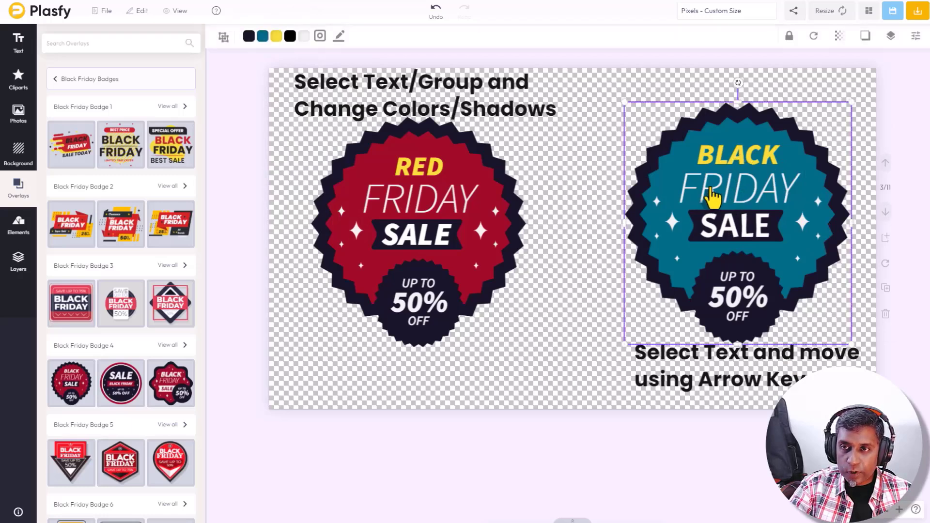
click(736, 198)
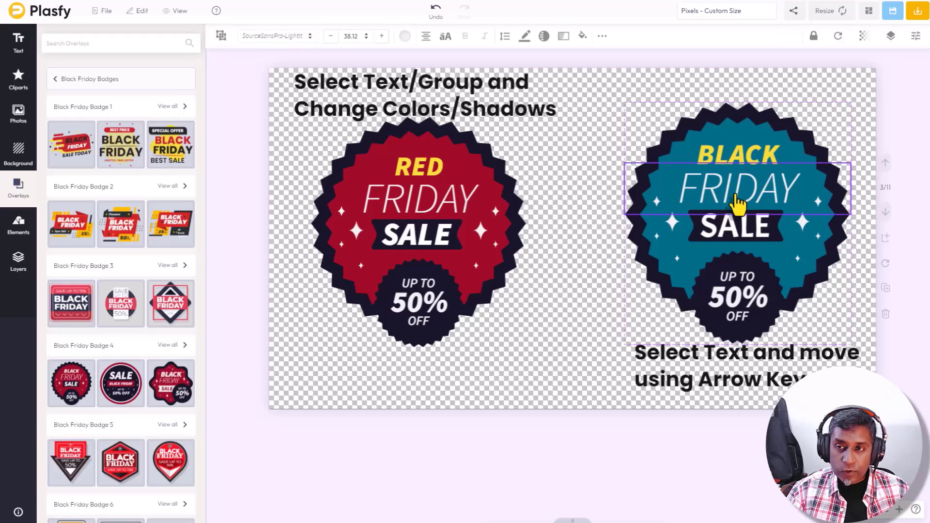
key(Left)
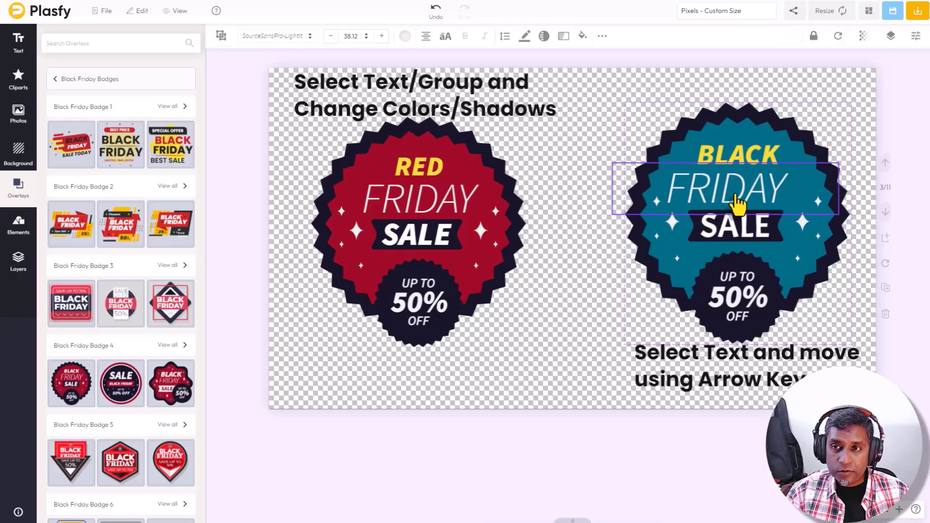
key(Right)
key(Right)
key(Left)
key(Left)
key(Left)
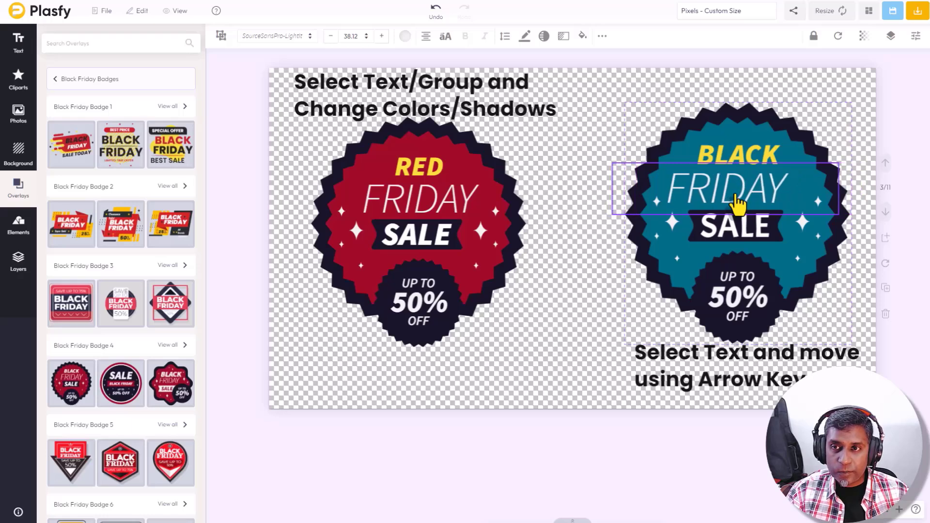
key(Right)
key(Right)
key(Right)
key(Left)
key(Left)
key(Left)
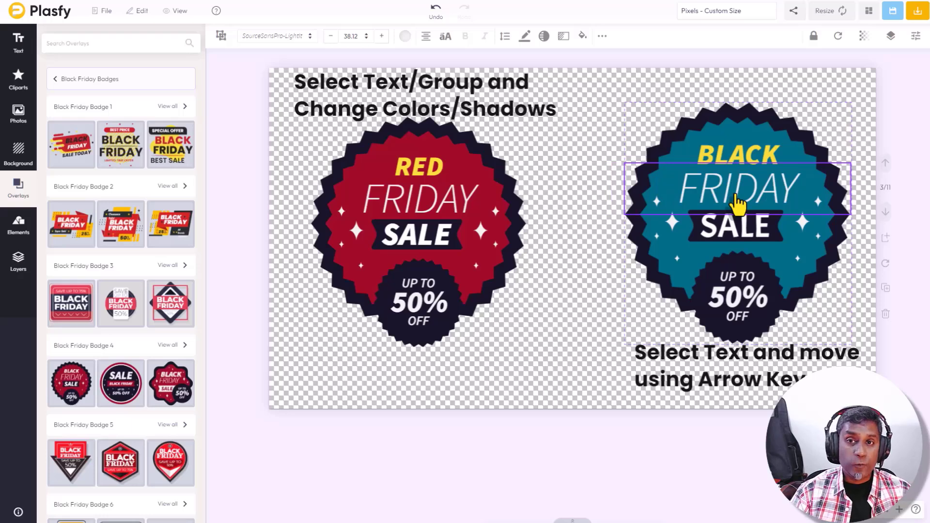
- On the next page, change the coffee badge's COFFEE text to COCOA
click(522, 357)
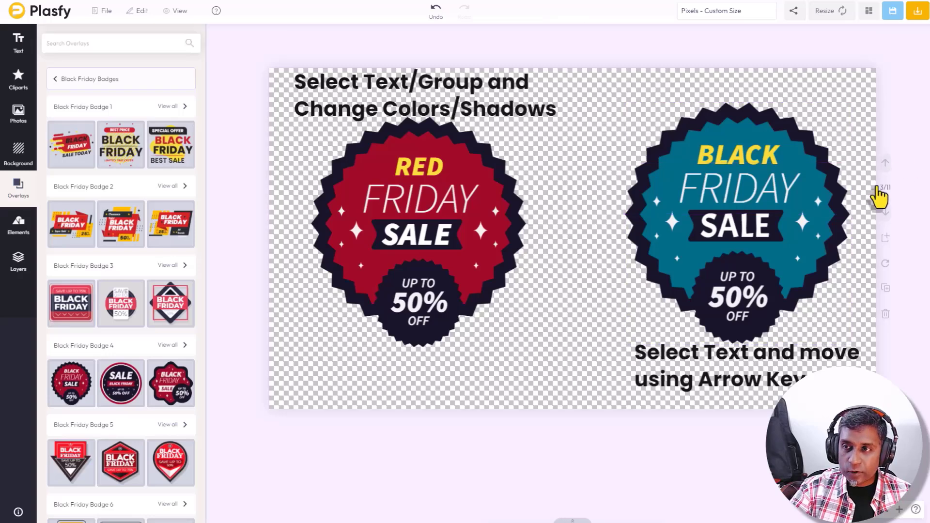
click(884, 211)
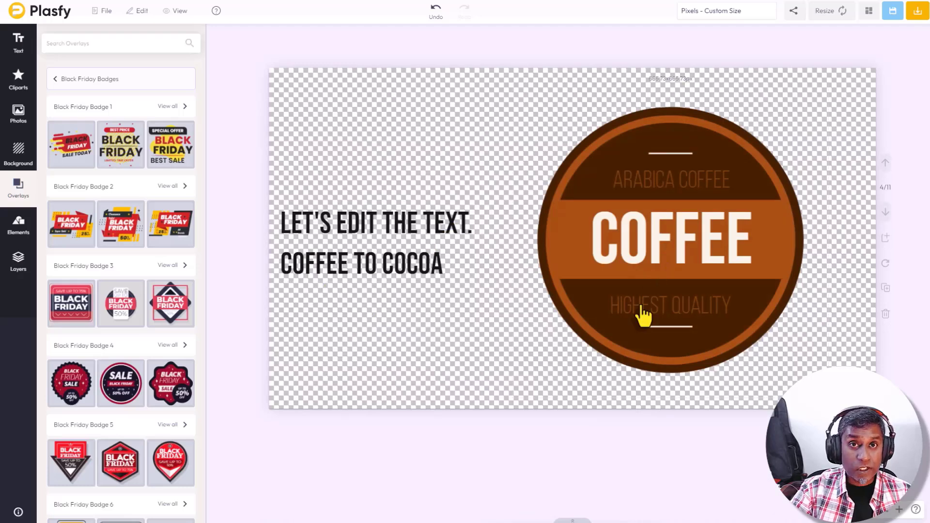
click(661, 254)
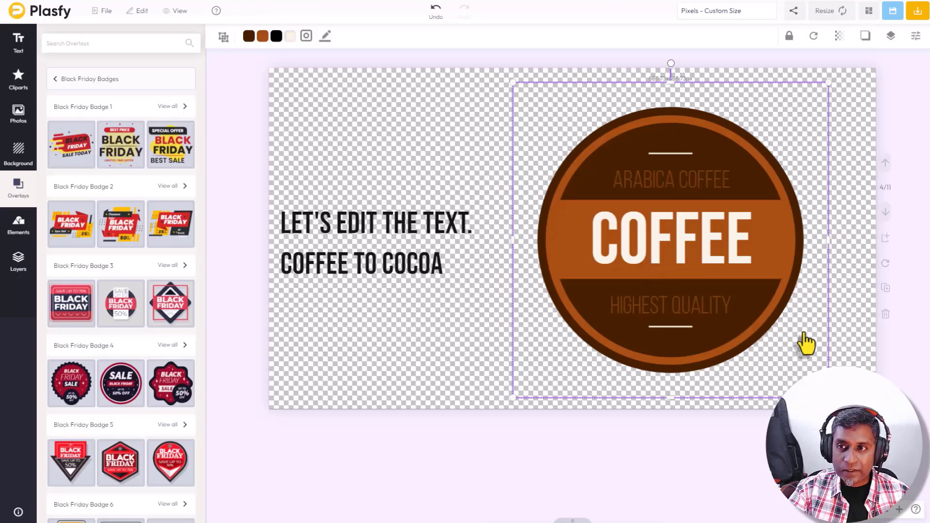
click(639, 248)
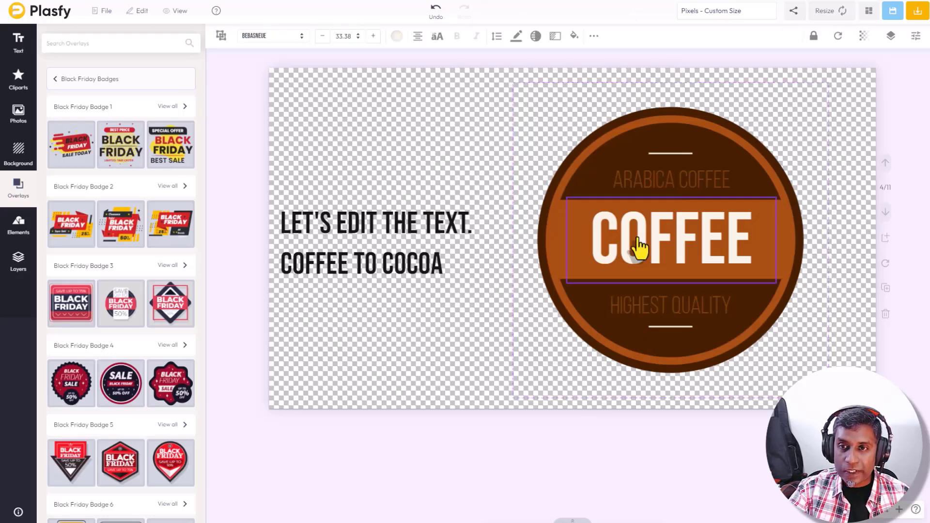
click(592, 37)
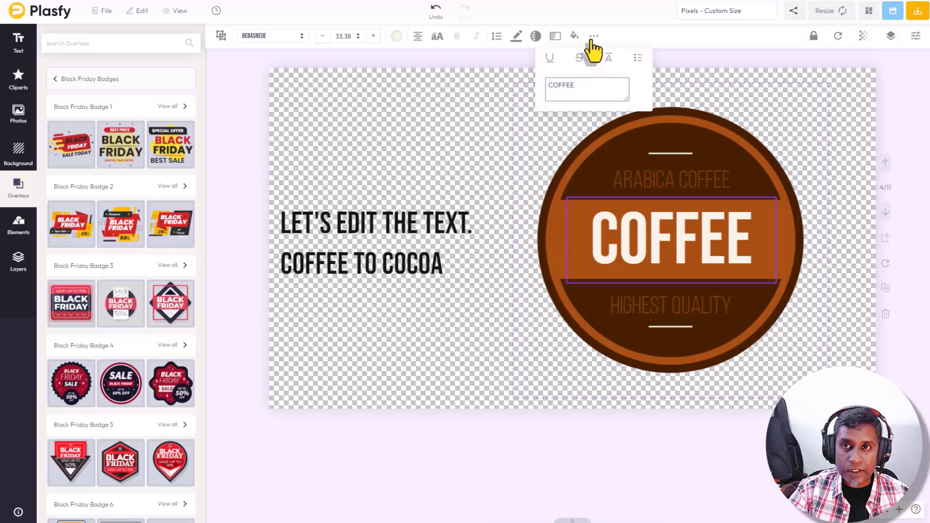
click(595, 85)
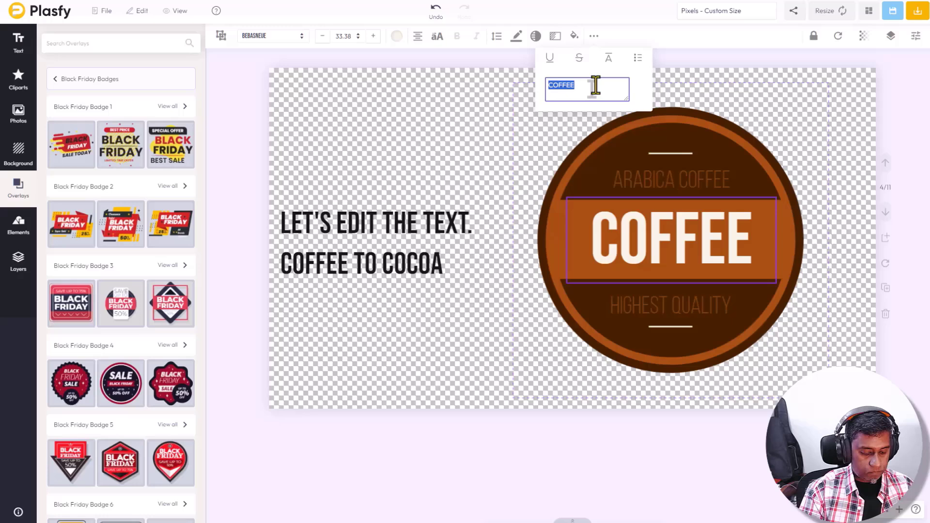
text(COCOA)
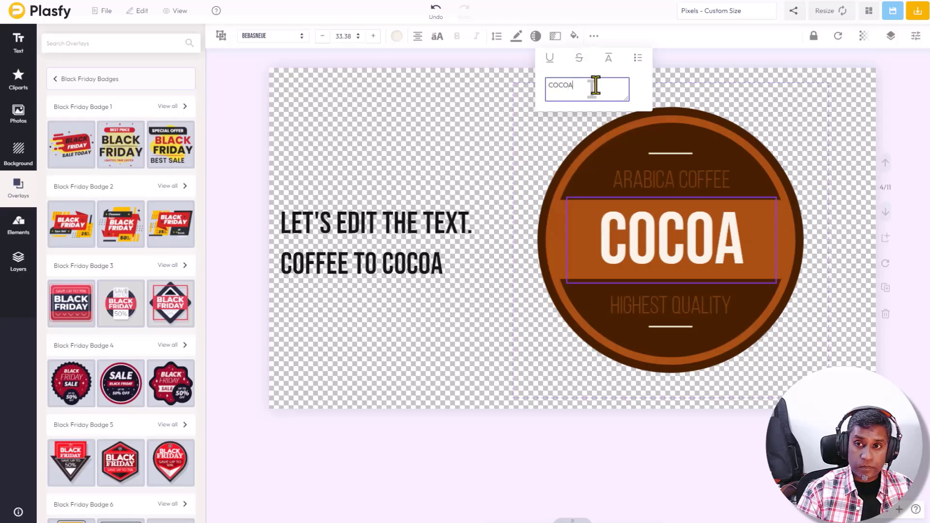
- Replace ARABICA COFFEE with 'Amazonian cocoa'
click(684, 188)
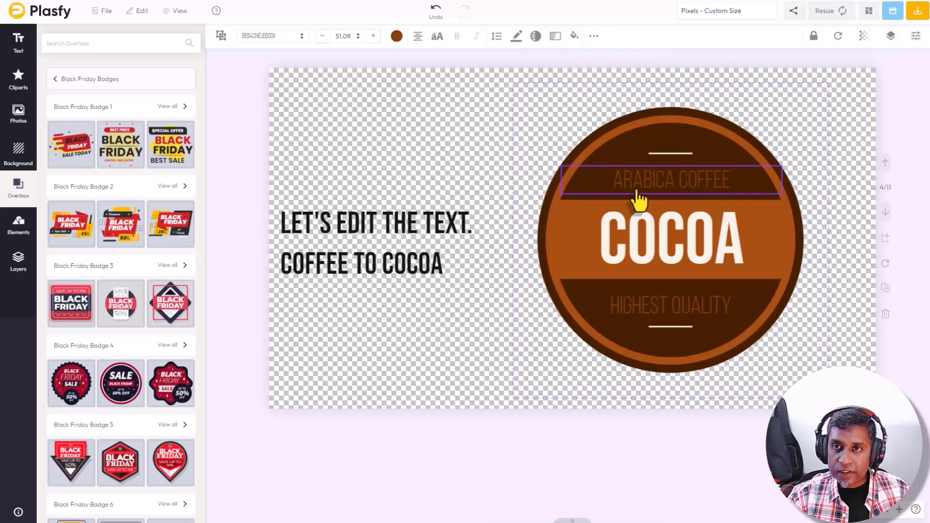
click(594, 36)
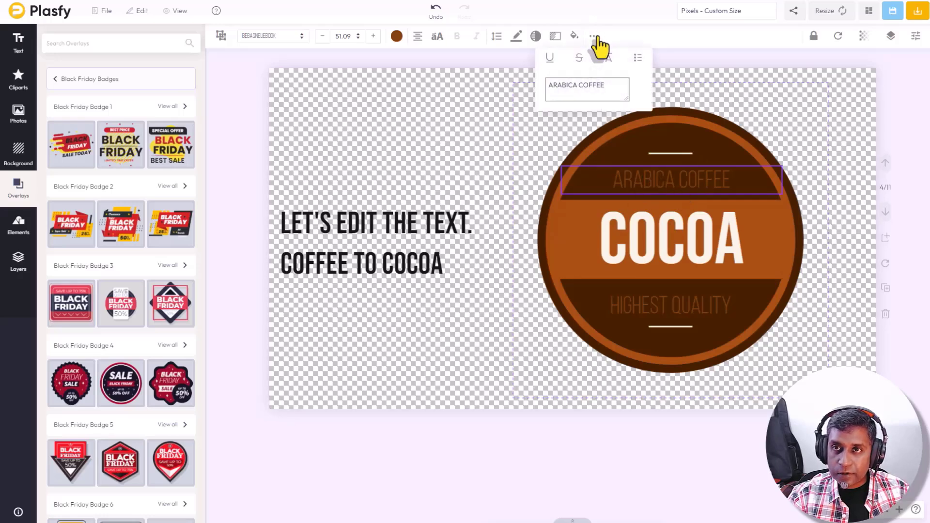
click(610, 83)
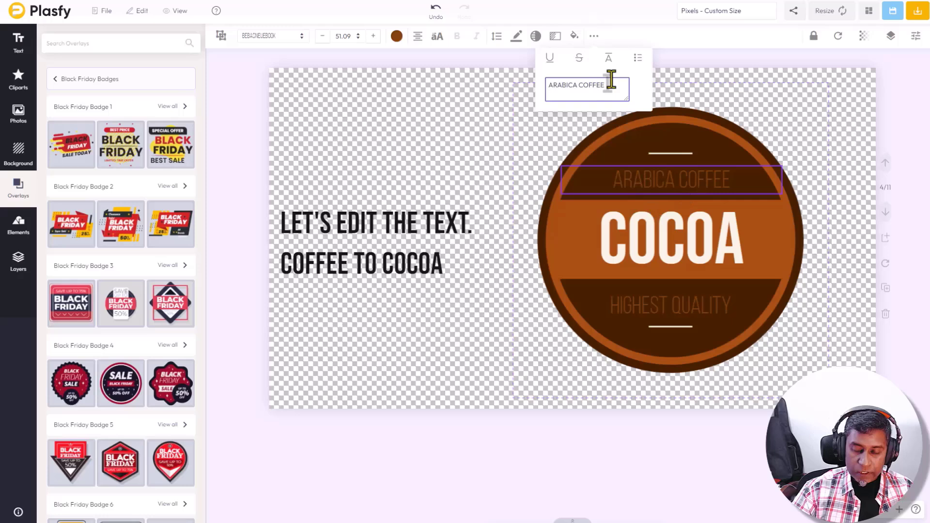
key(ctrl+a)
text(A)
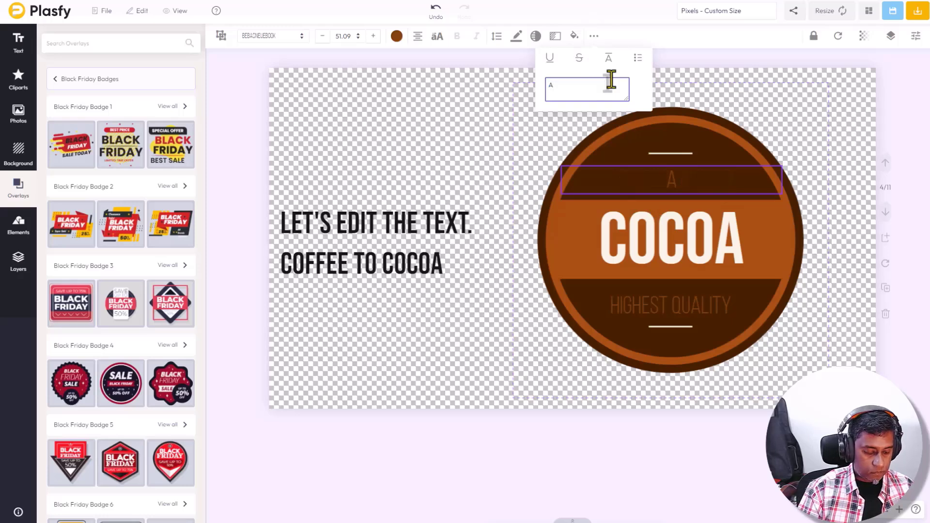
text(mazo)
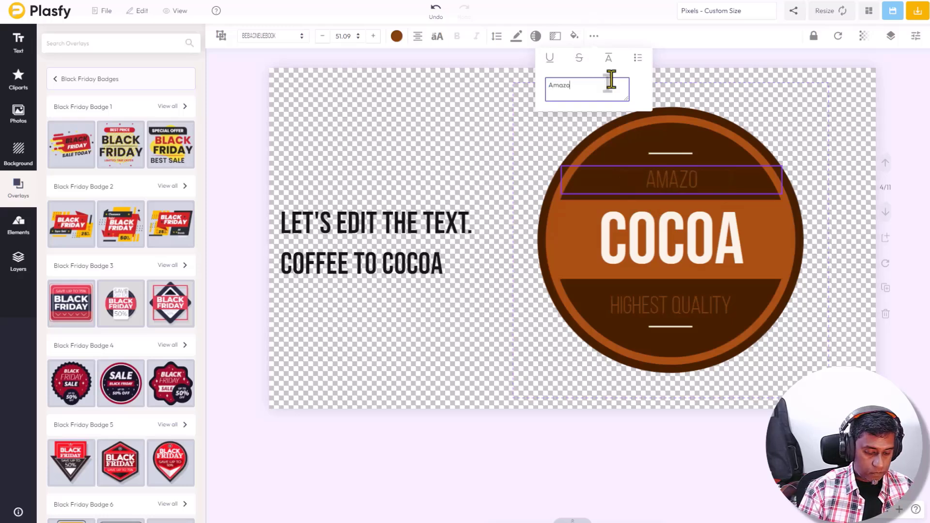
text(nian)
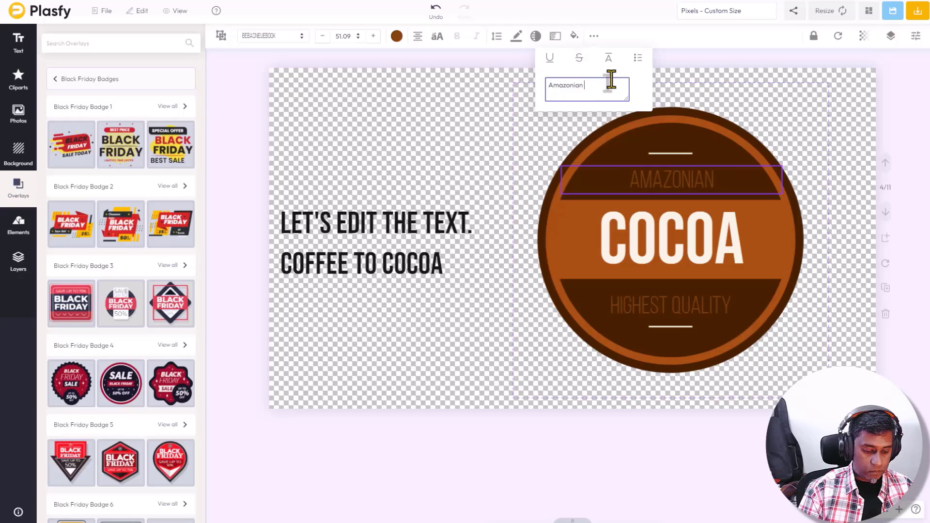
text( cocoa)
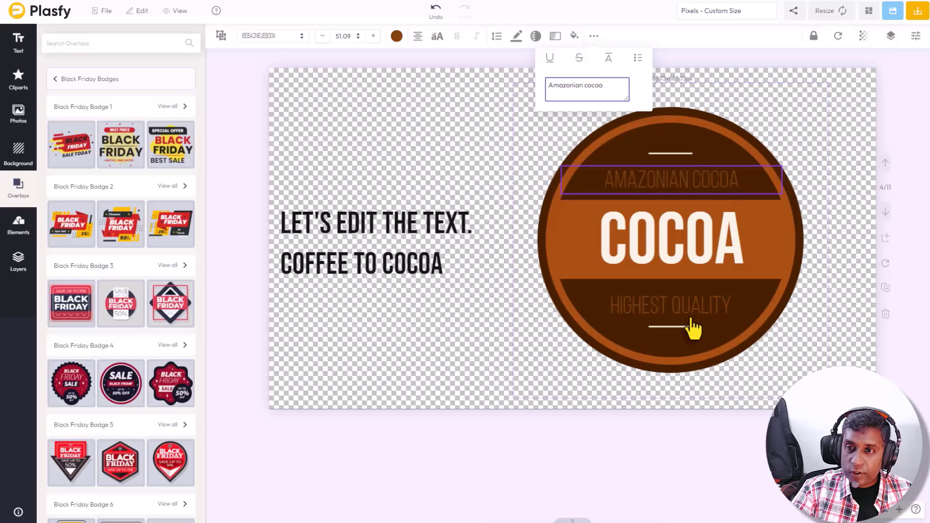
- Change HIGHEST to 'ultimate' so the bottom line reads ULTIMATE QUALITY
click(673, 317)
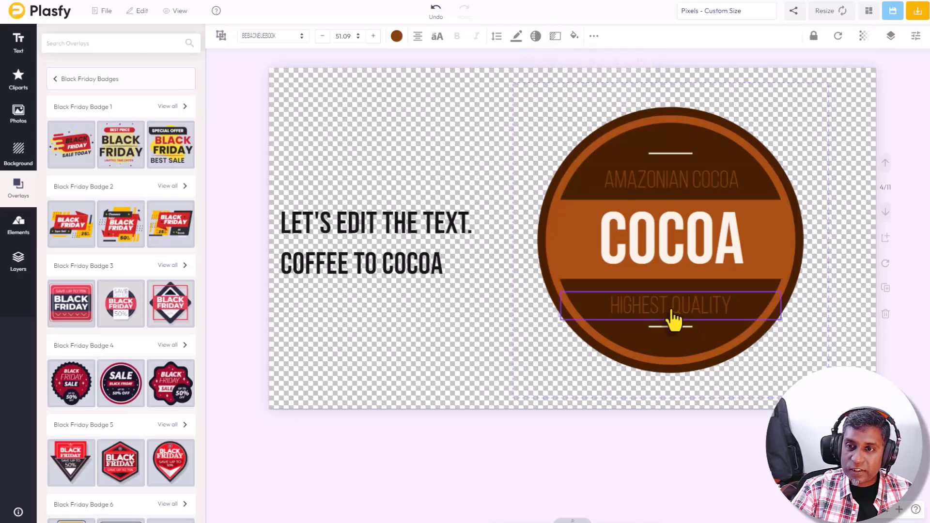
click(593, 38)
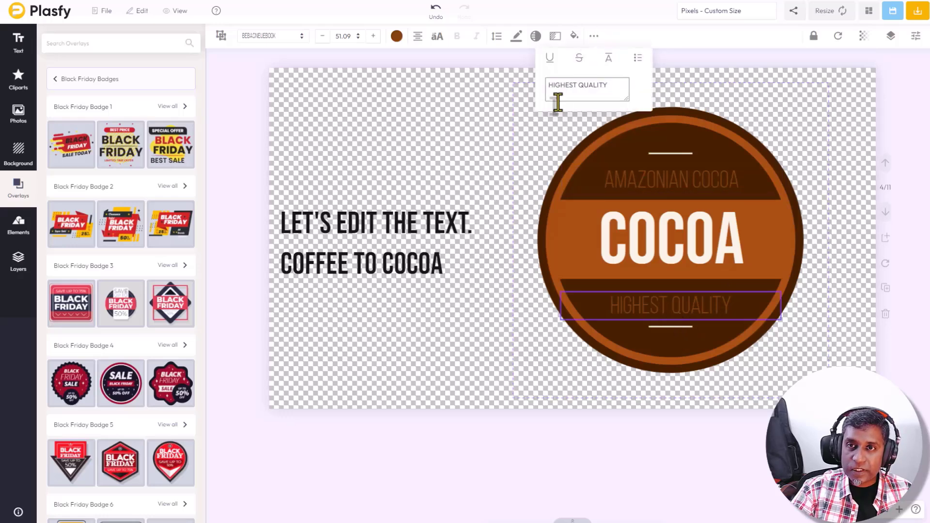
click(617, 90)
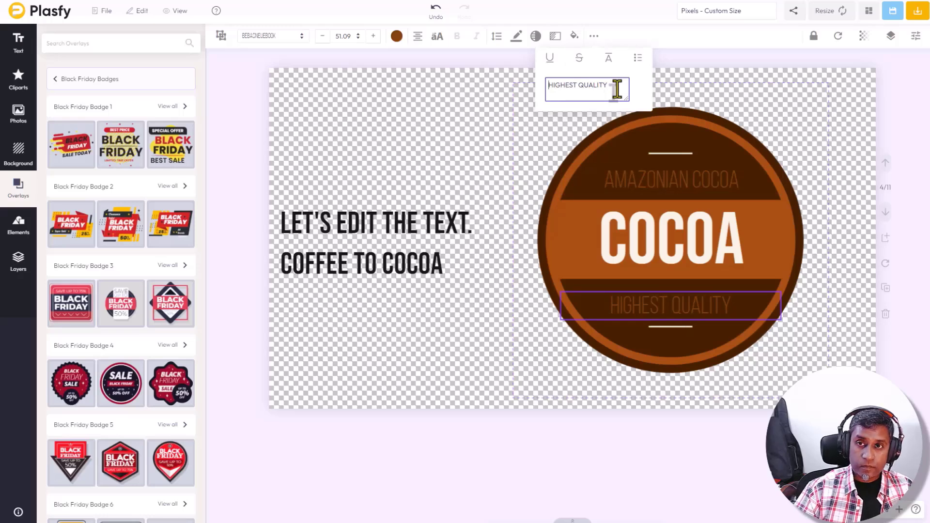
key(ctrl+shift+Right)
text(u)
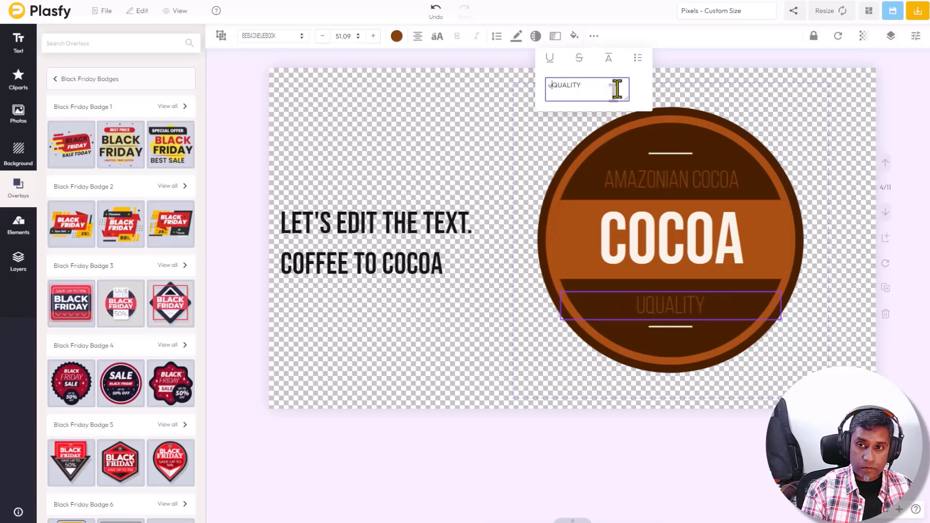
text(ltimate)
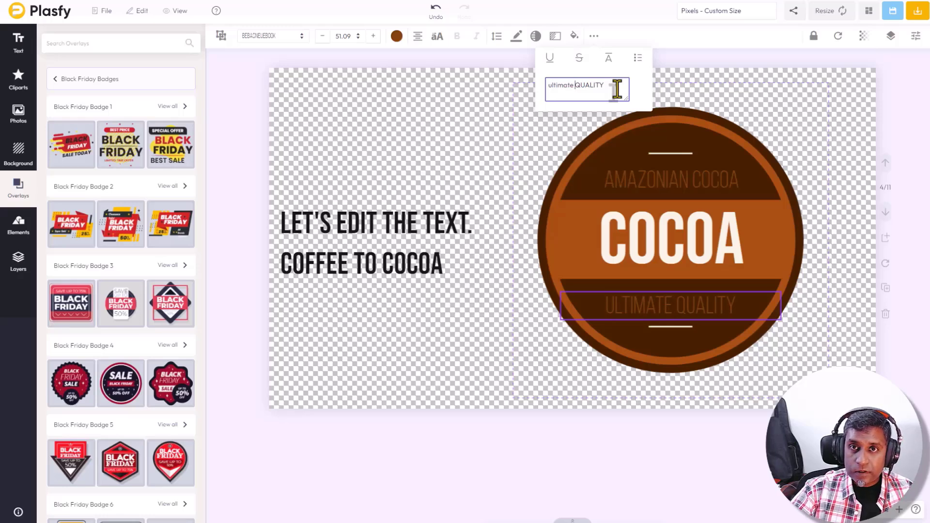
click(844, 301)
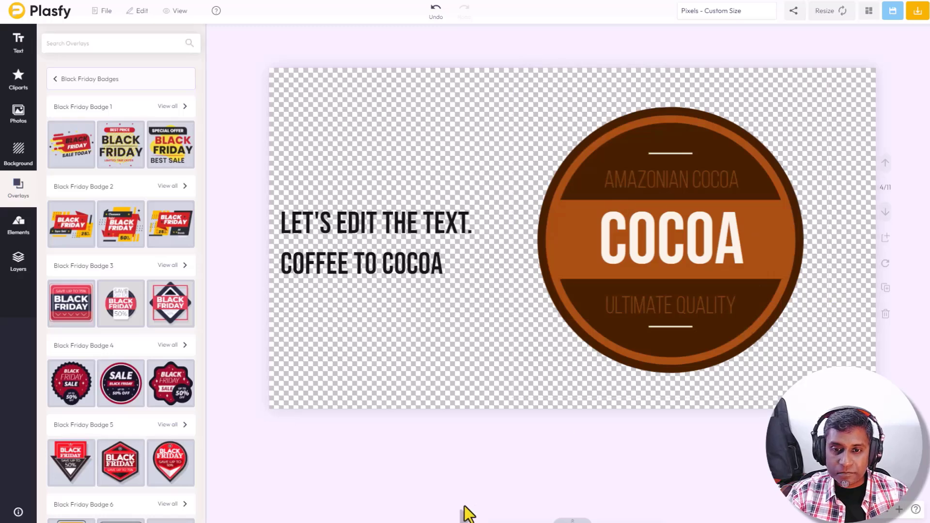
- Go to page 5 and list every Black Friday Badges overlay
click(889, 218)
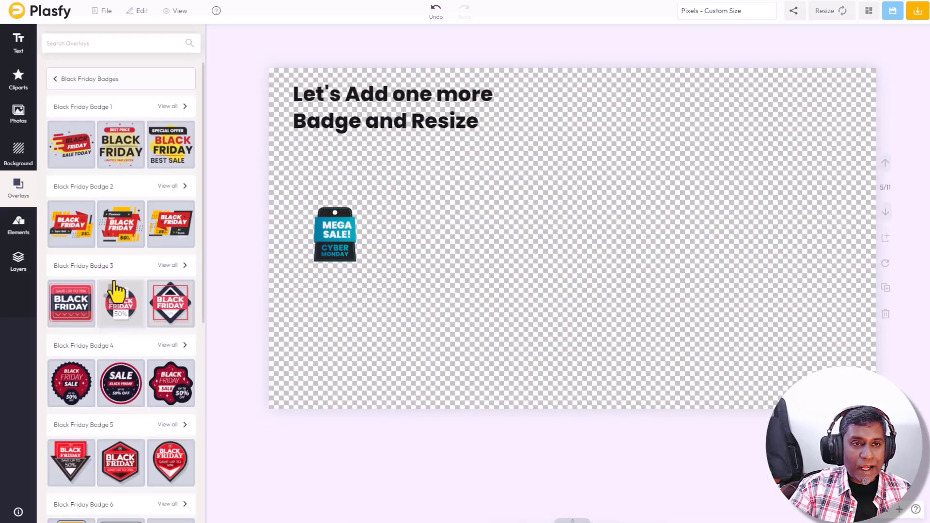
click(56, 80)
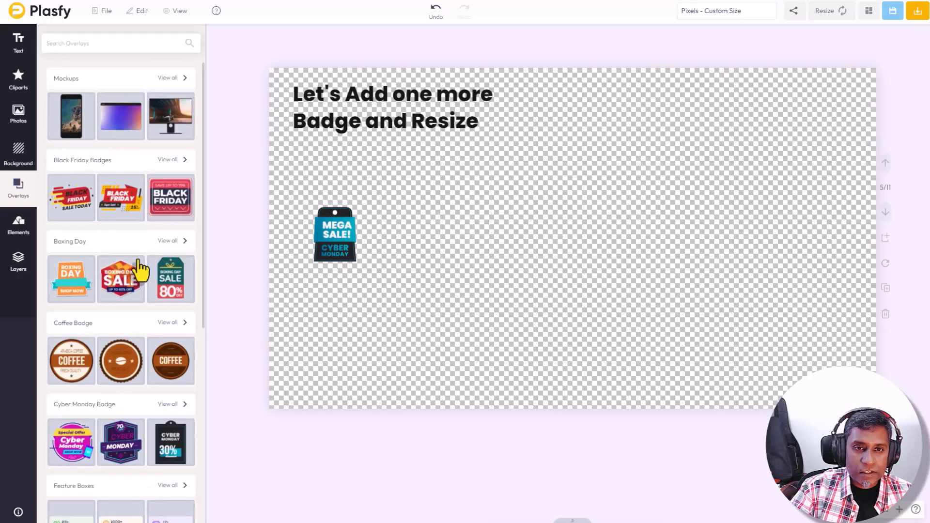
scroll(115, 281, down, 3)
scroll(102, 317, down, 4)
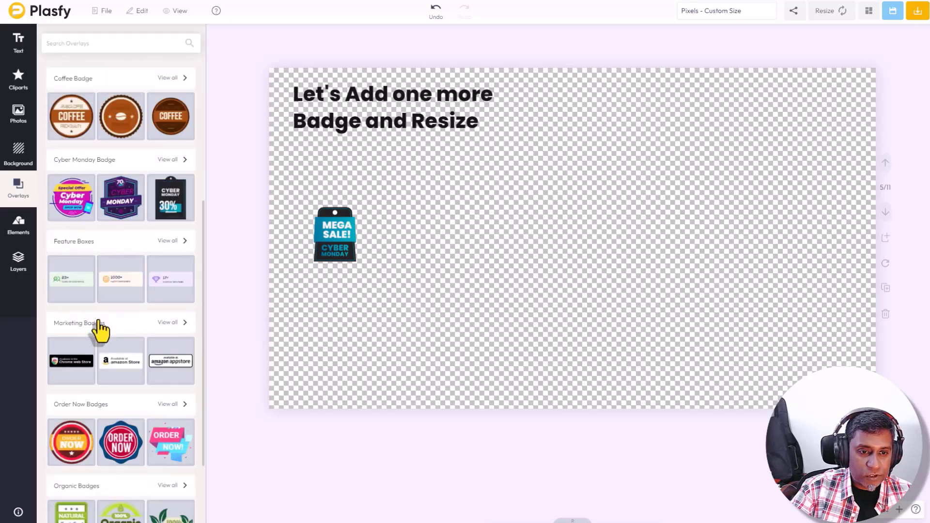
scroll(98, 321, up, 6)
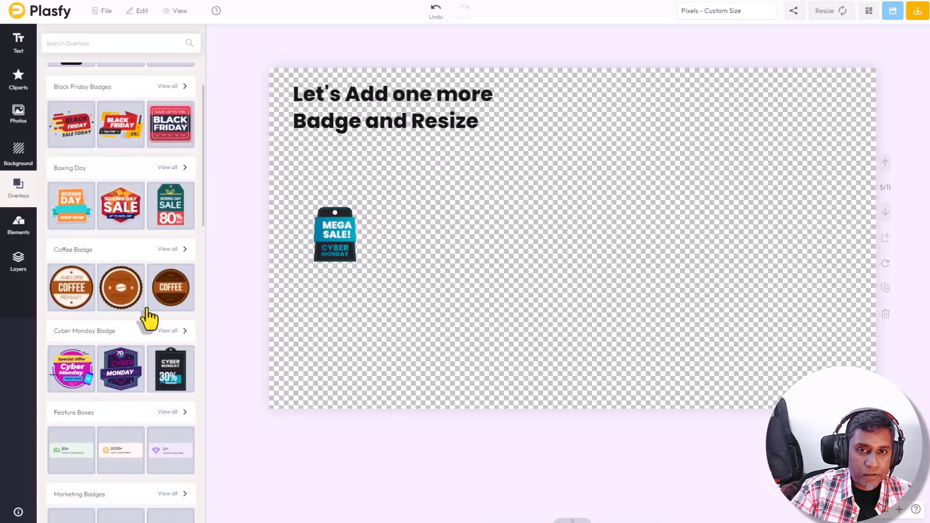
scroll(99, 269, up, 2)
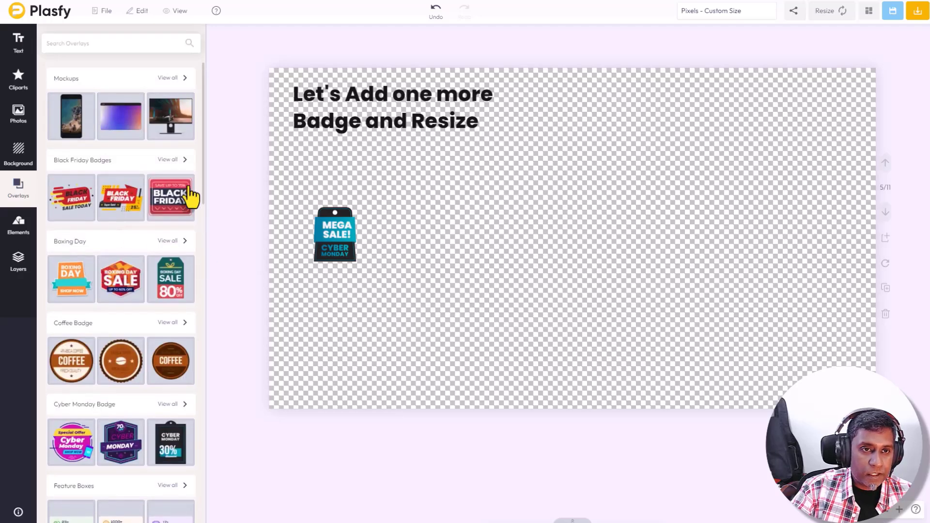
click(170, 161)
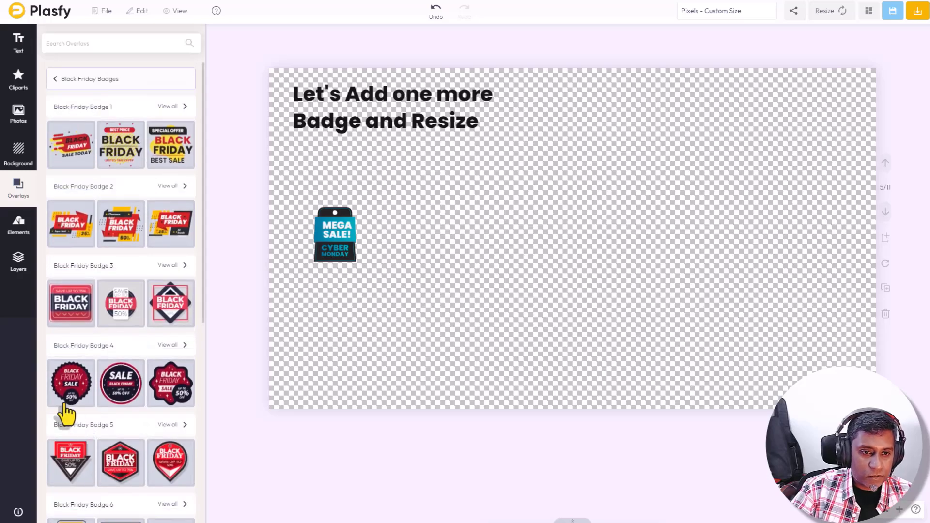
scroll(73, 411, down, 7)
scroll(78, 396, down, 7)
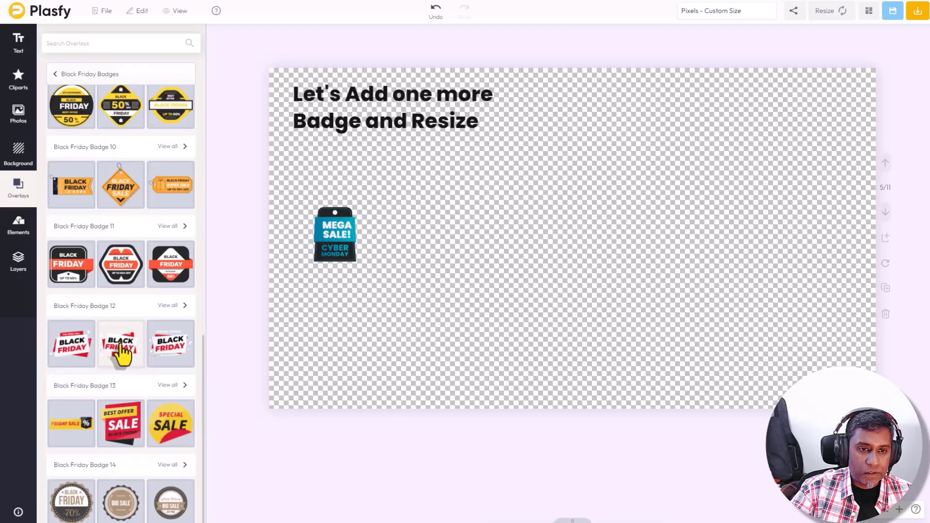
- Add Black Friday Badge 12 (BUY NOW) and enlarge it across the page's right half
click(122, 354)
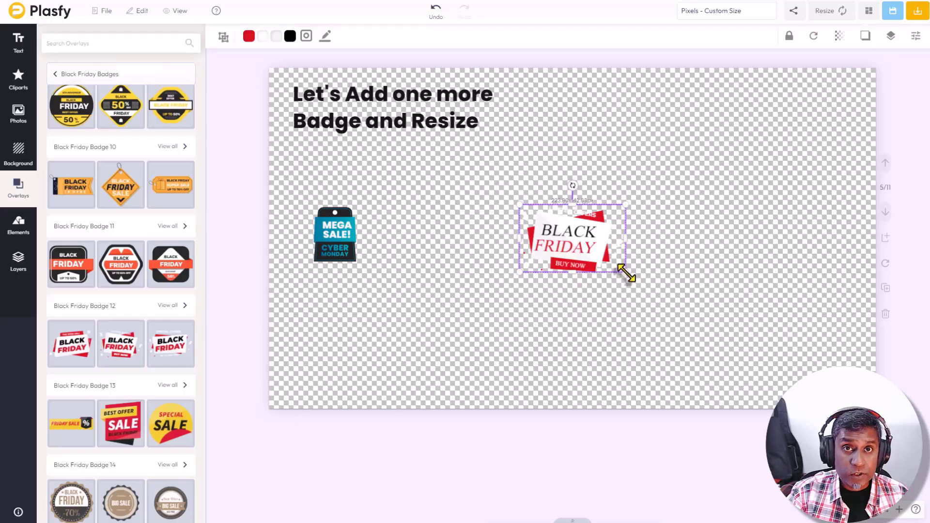
drag(624, 271, 750, 420)
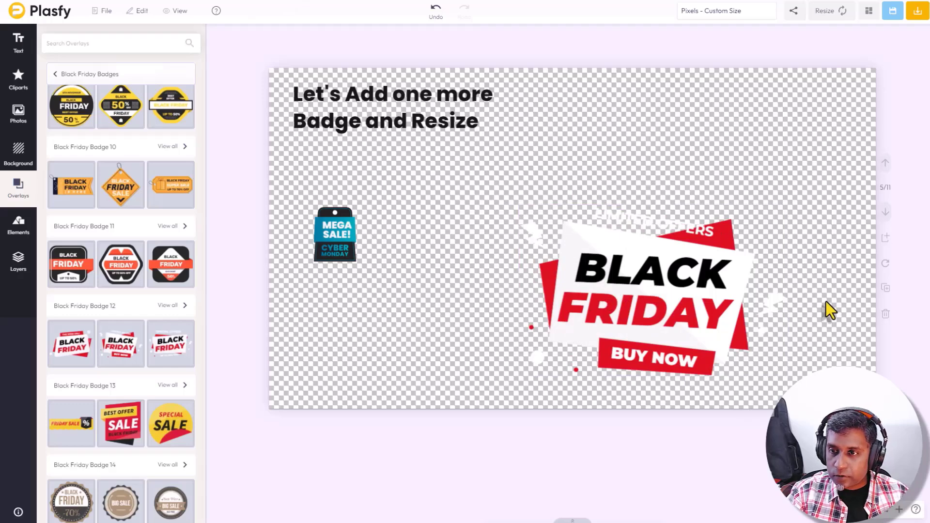
click(542, 307)
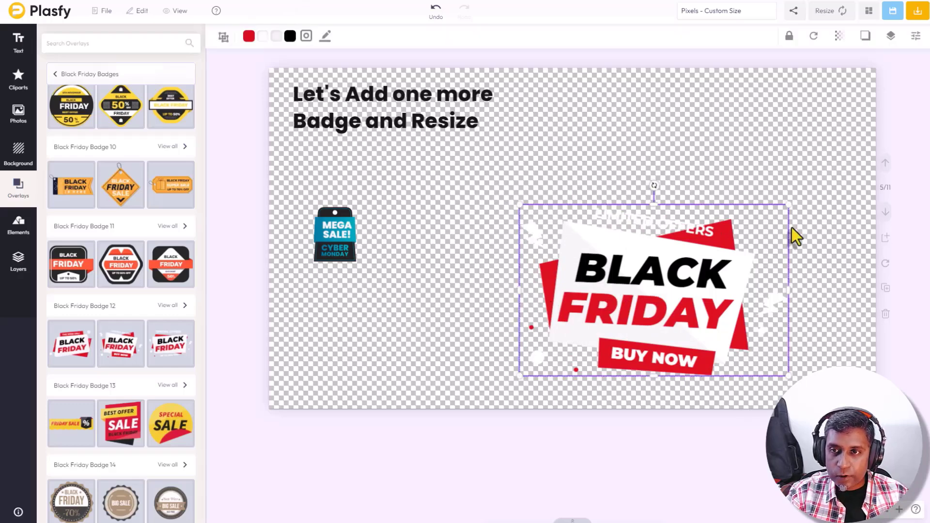
drag(789, 204, 847, 128)
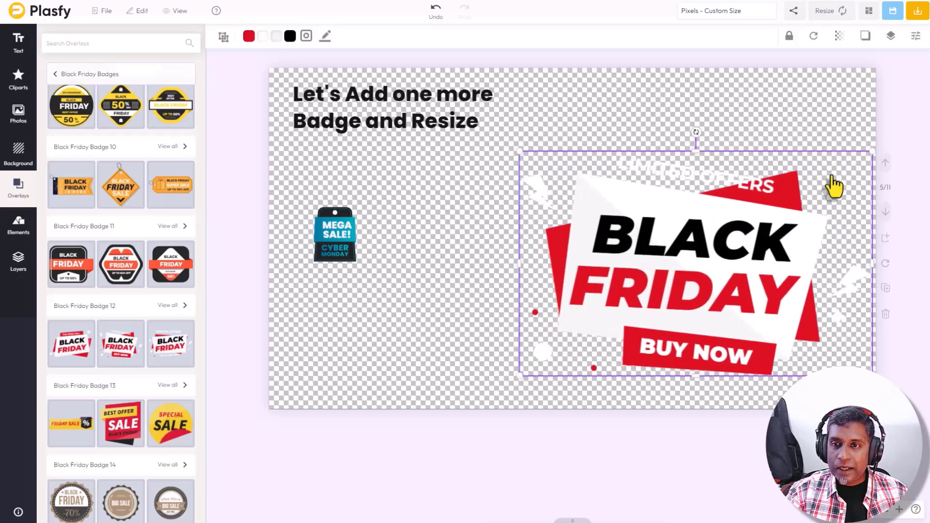
- Apply the green-to-yellow gradient as page 5's background
click(17, 152)
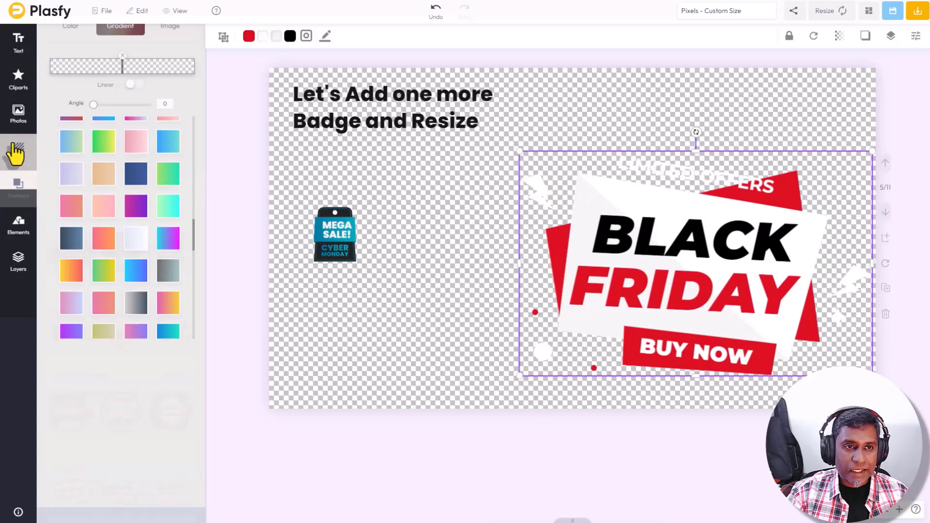
click(103, 168)
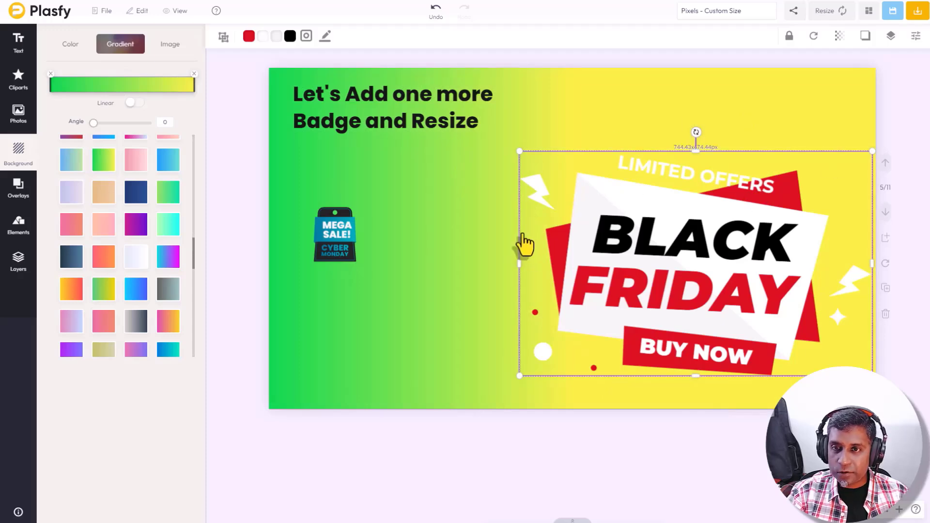
click(425, 293)
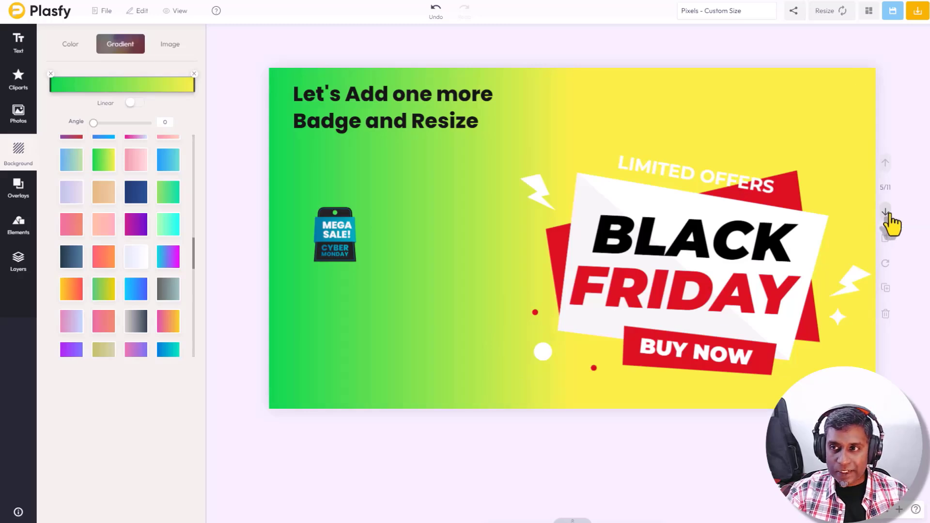
- On page 6, change the Super Sale badge's 50% DISCOUNT text to 75%
click(885, 214)
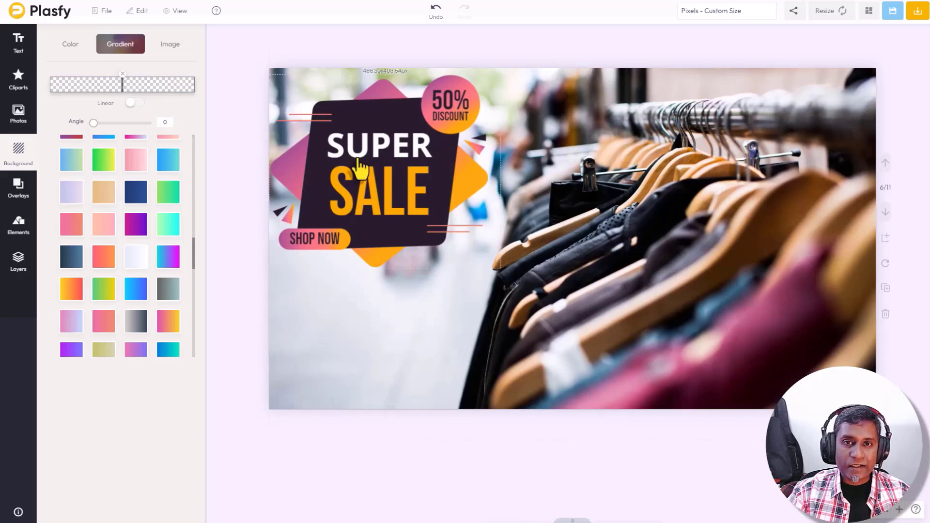
click(439, 111)
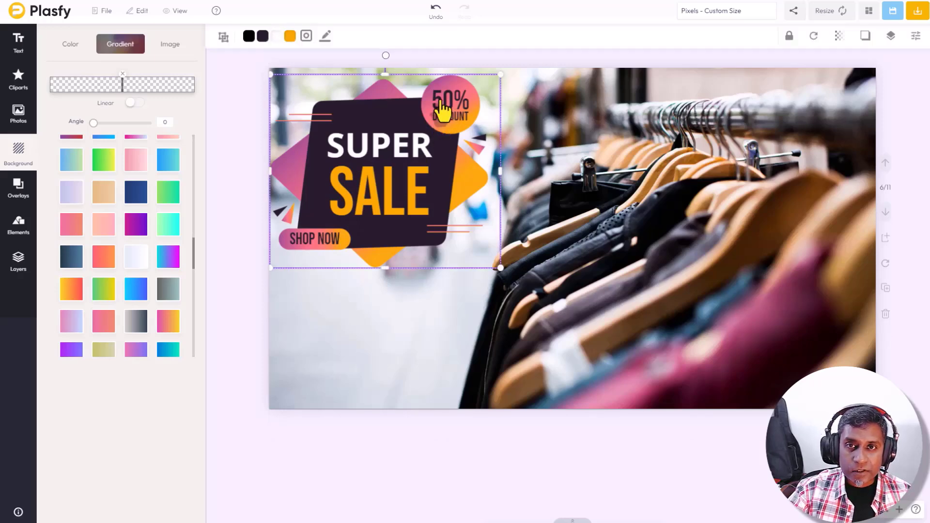
click(441, 109)
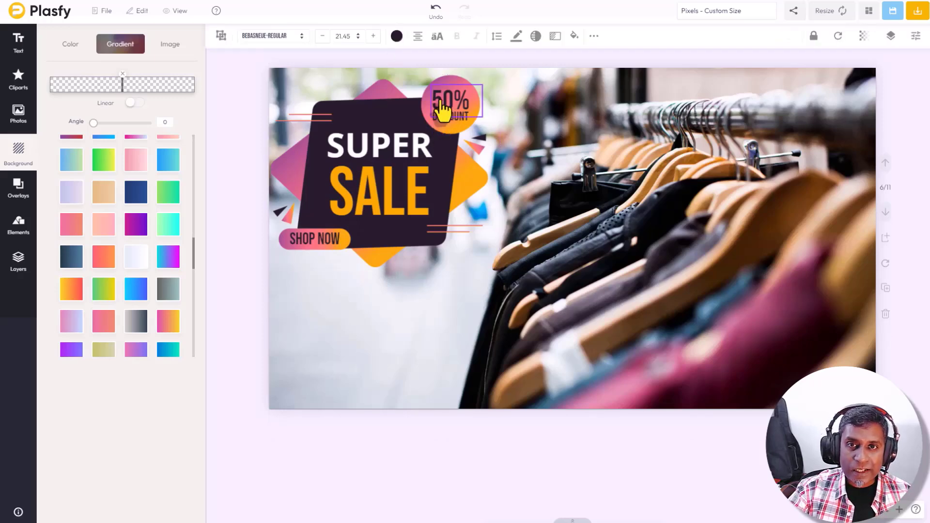
click(594, 37)
click(572, 89)
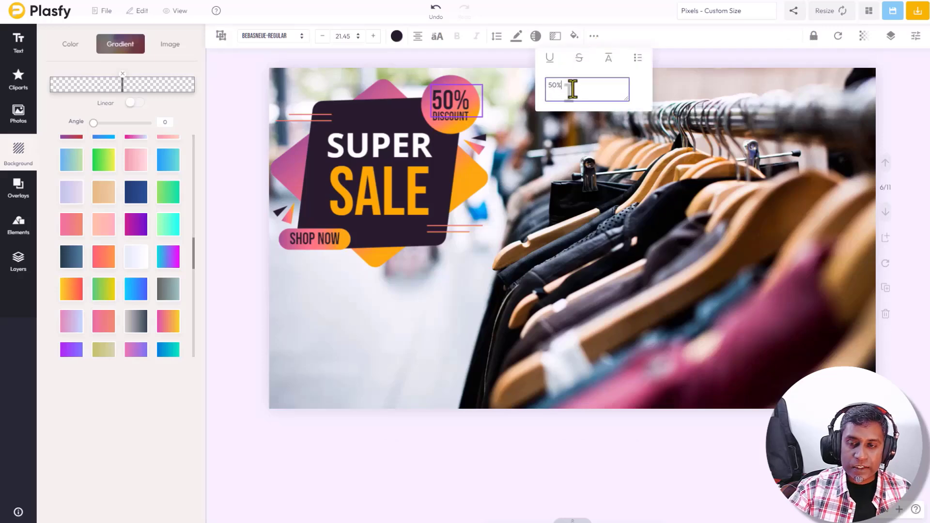
text(7)
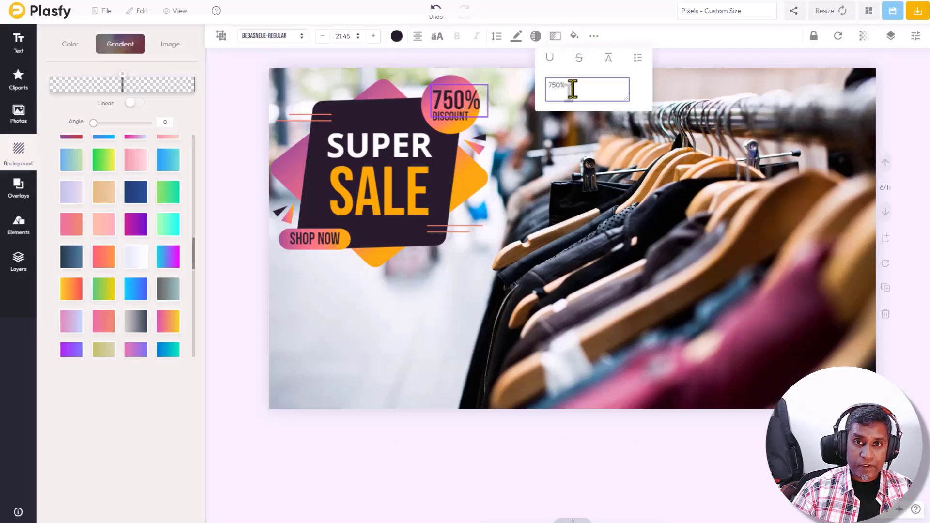
key(BackSpace)
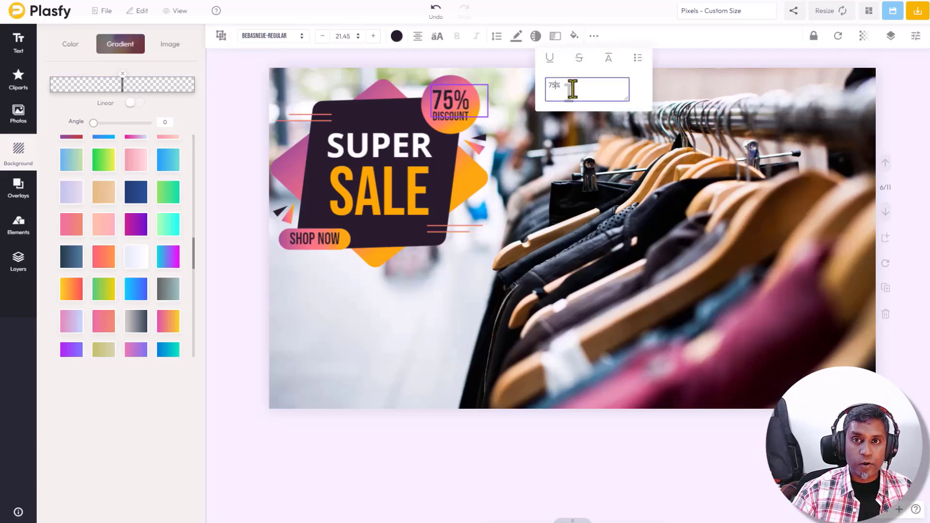
click(715, 63)
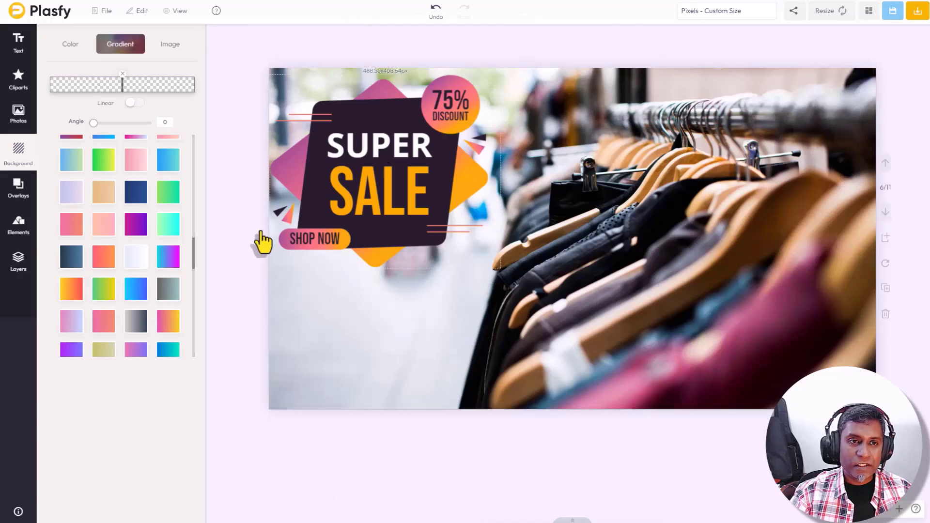
- Open Overlays and view all Sales Tag Badges designs (Sales Tag 1–11)
click(22, 196)
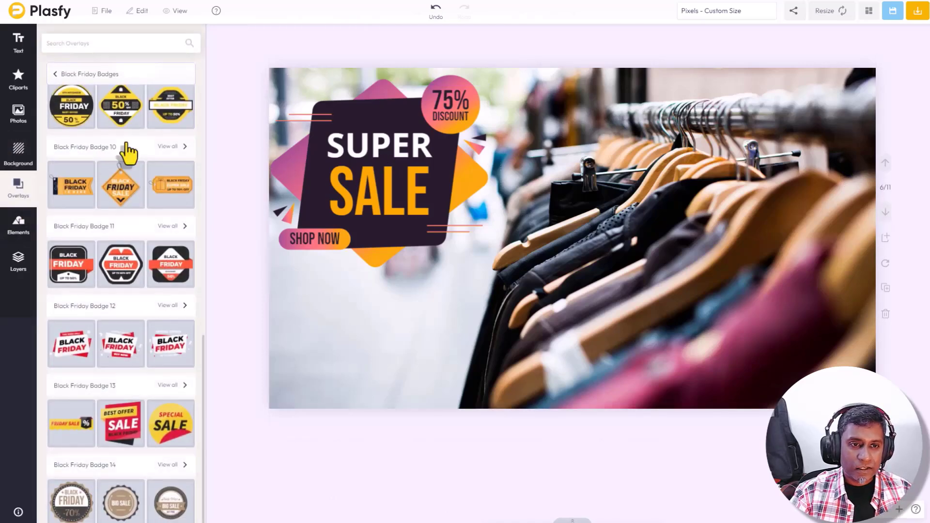
click(55, 74)
scroll(141, 300, down, 5)
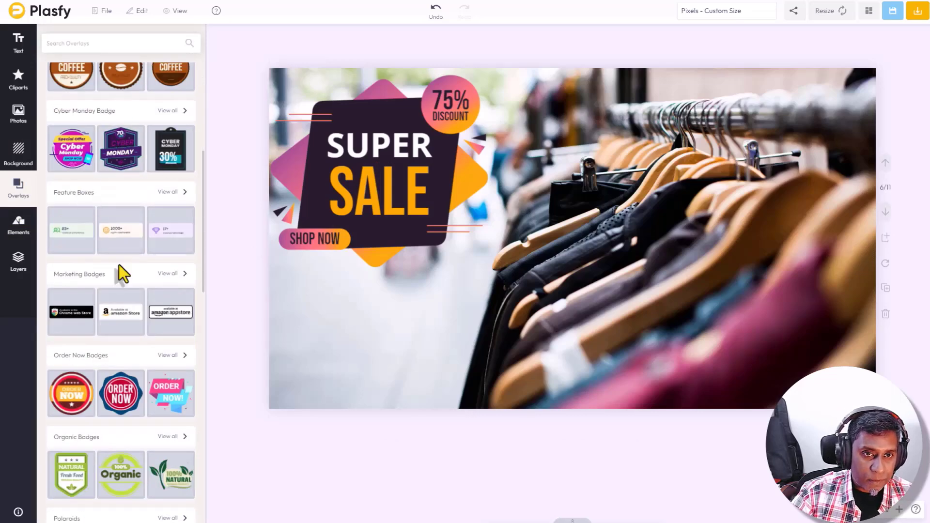
scroll(118, 267, down, 3)
scroll(120, 272, down, 1)
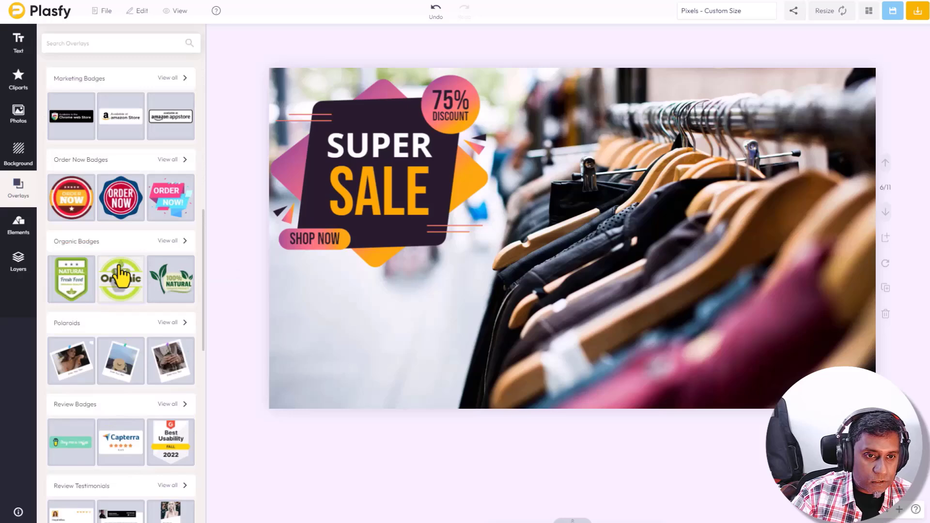
scroll(121, 276, down, 2)
scroll(121, 277, down, 4)
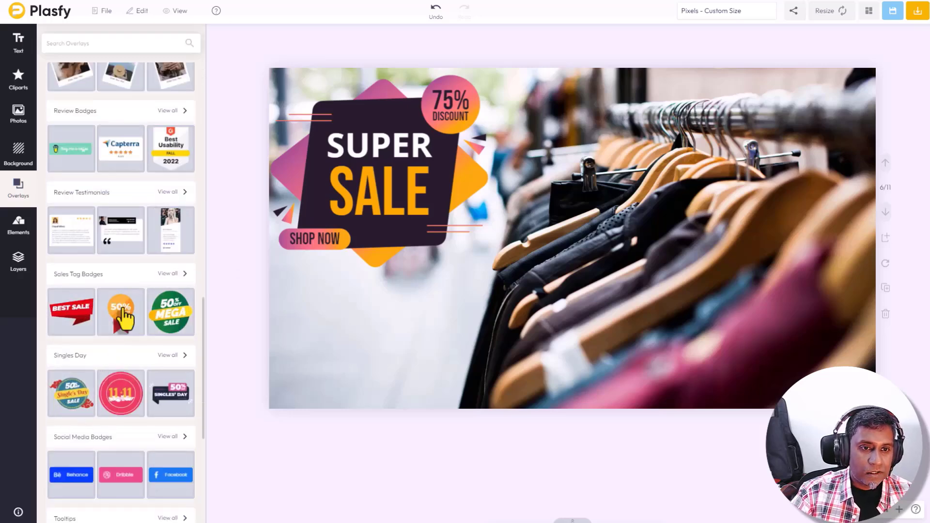
click(169, 275)
scroll(166, 291, down, 3)
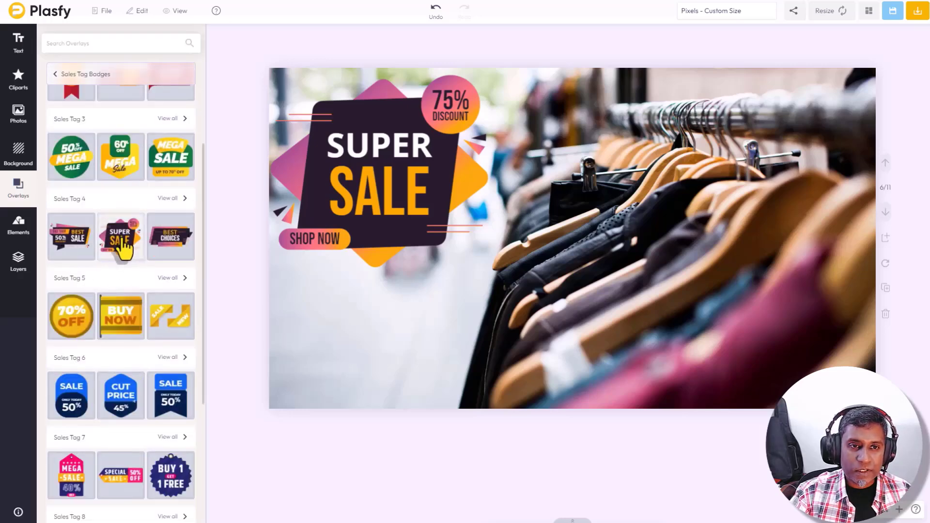
scroll(145, 288, down, 5)
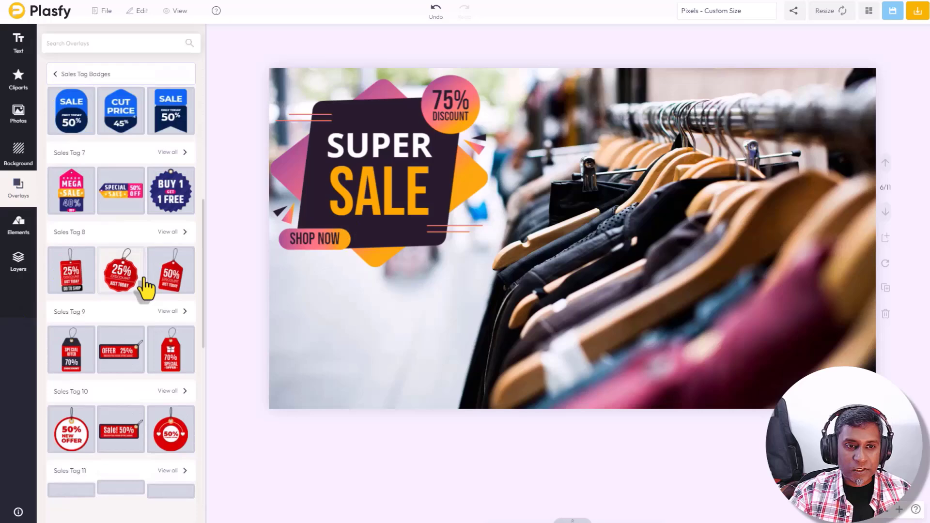
scroll(145, 291, up, 5)
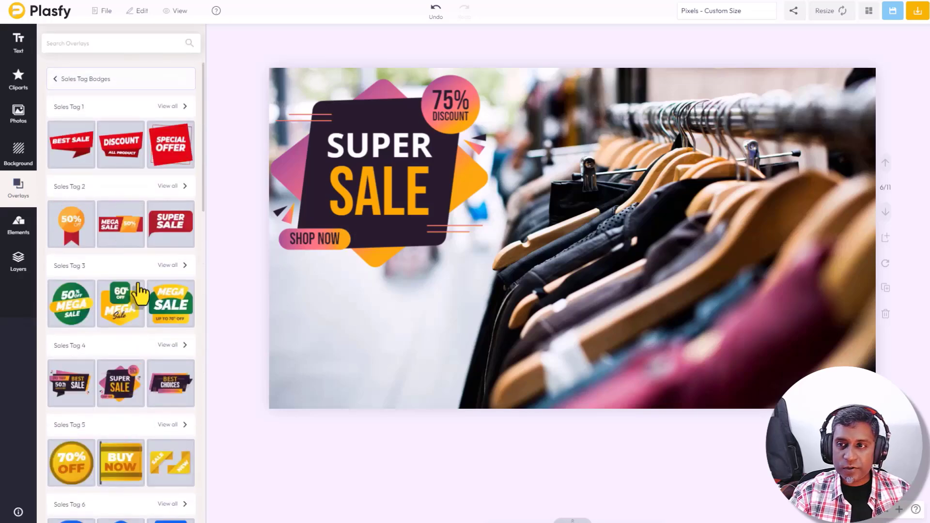
- Go to the Organic Badges page, browse the Organic Badges overlay sets, then advance to the Tooltips page
click(885, 212)
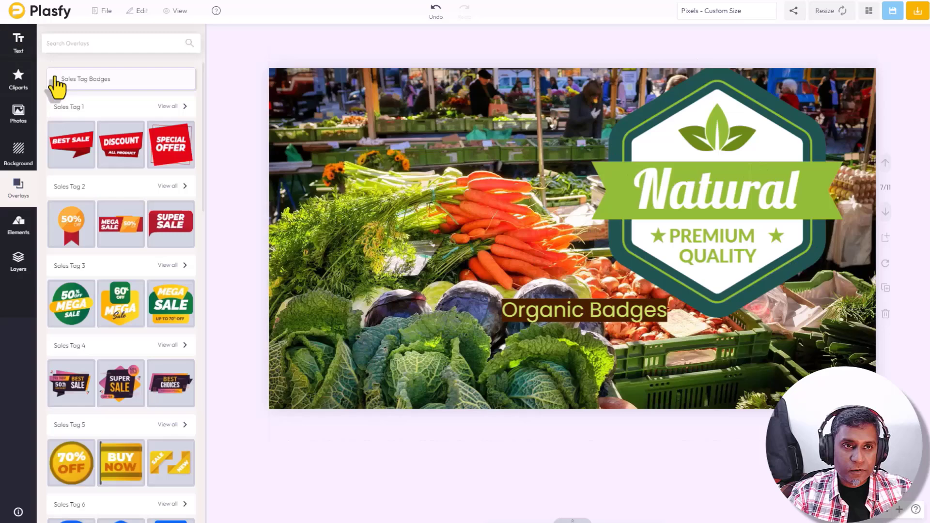
click(56, 81)
scroll(87, 307, down, 10)
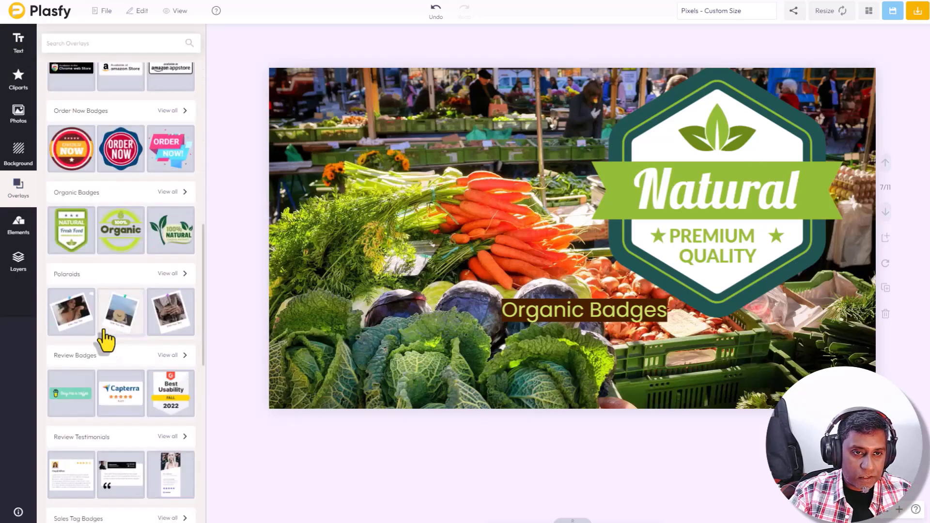
click(168, 192)
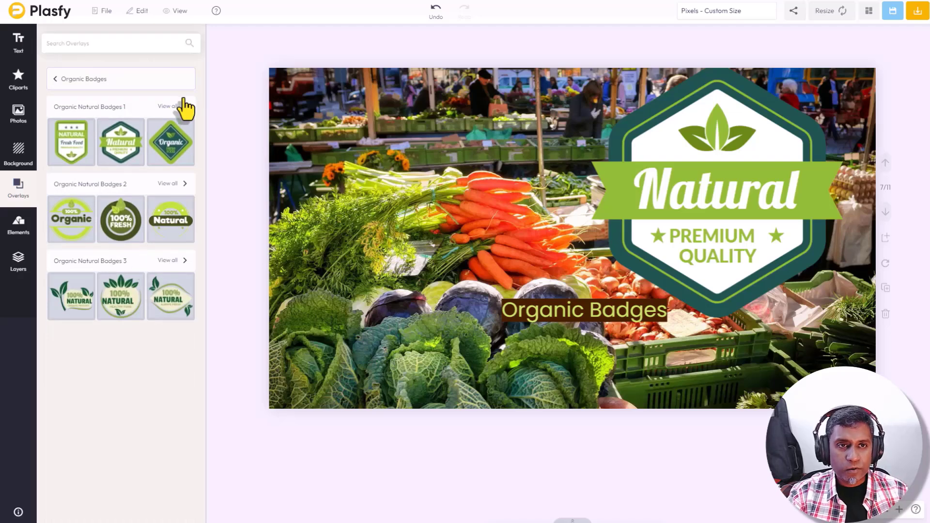
click(169, 106)
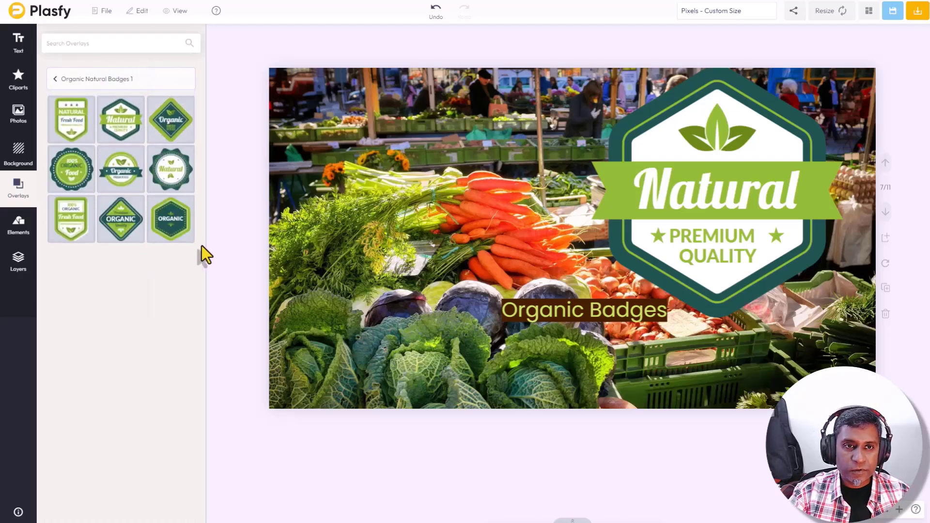
click(57, 80)
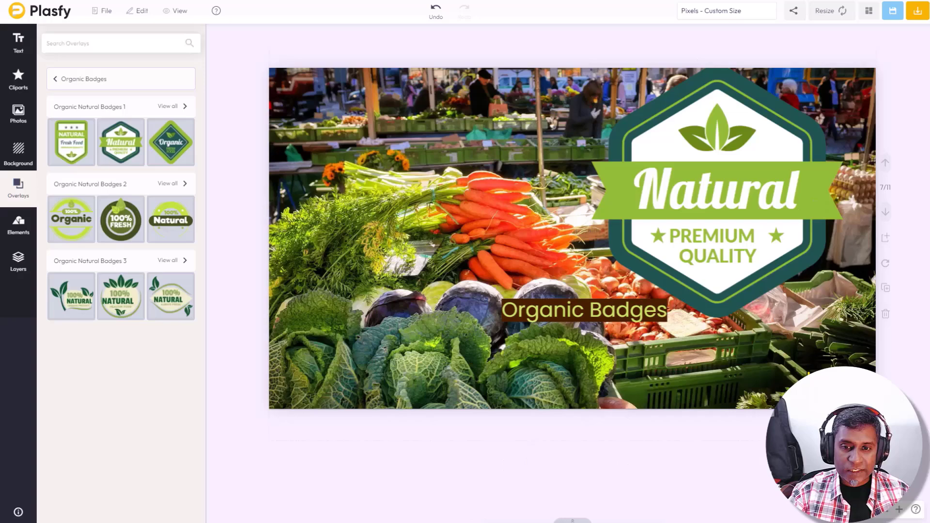
click(886, 212)
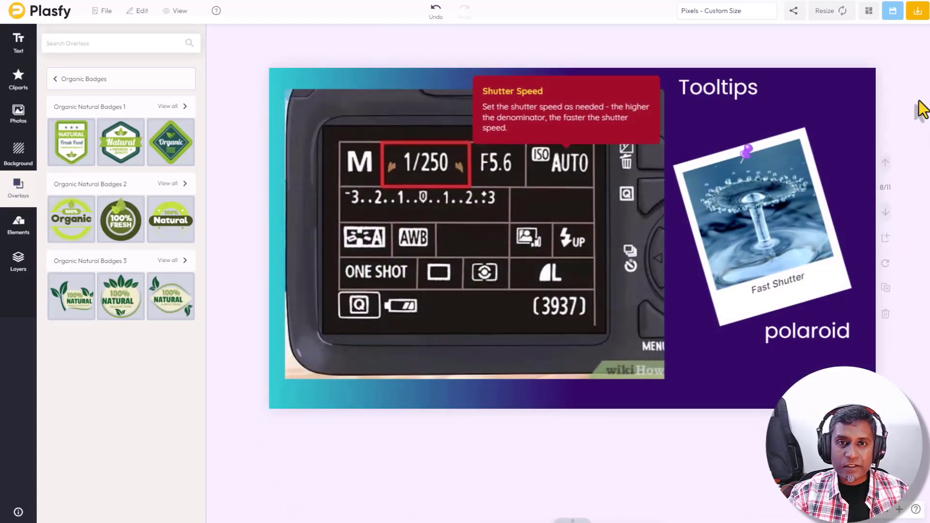
- Open the full Tooltips overlay collection, then add the first tooltip and delete it again
click(55, 79)
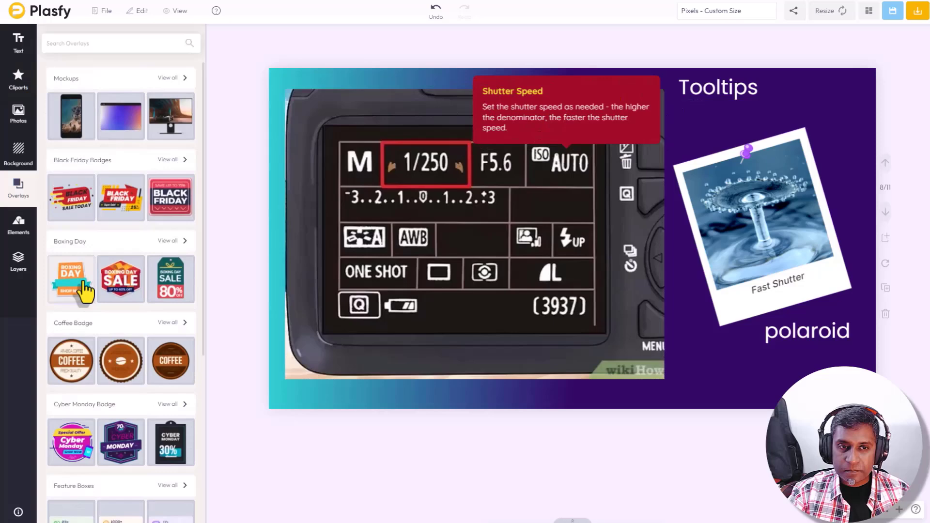
scroll(88, 294, down, 4)
scroll(87, 294, down, 10)
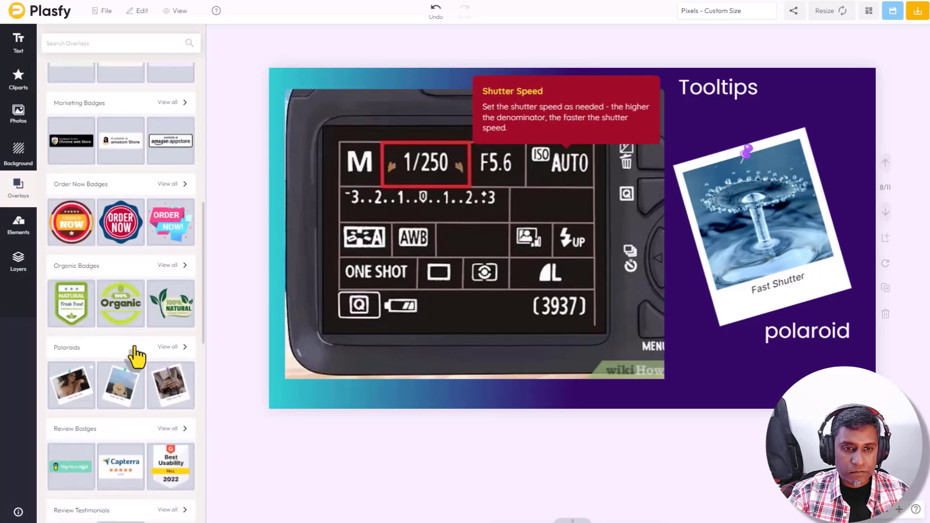
scroll(132, 353, down, 6)
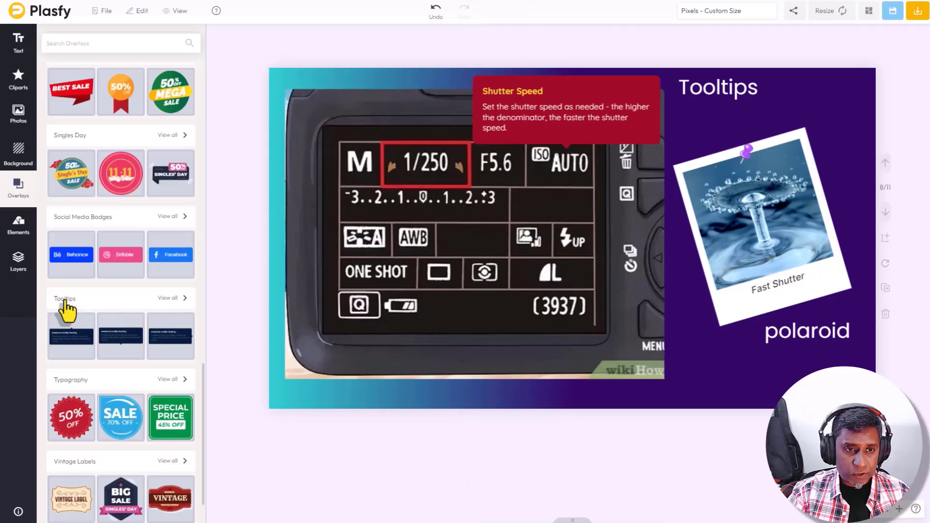
scroll(70, 311, down, 2)
click(168, 200)
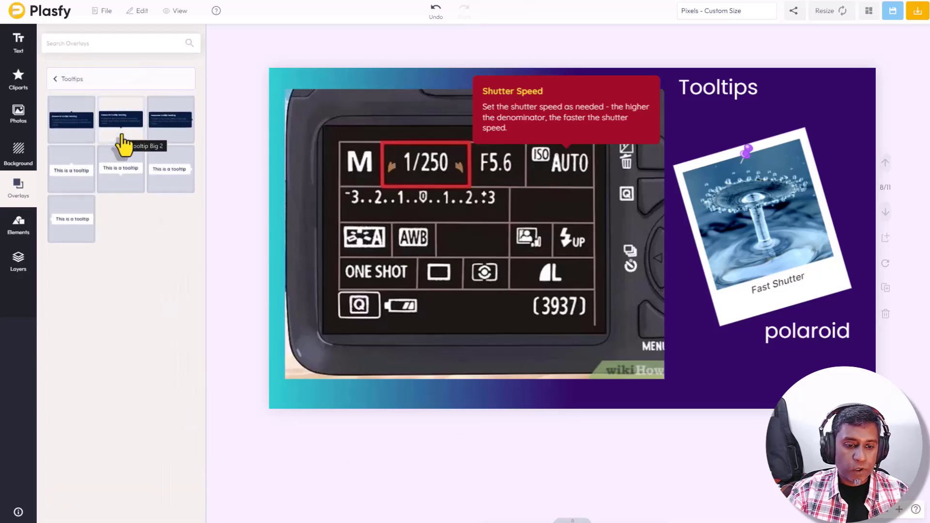
click(63, 131)
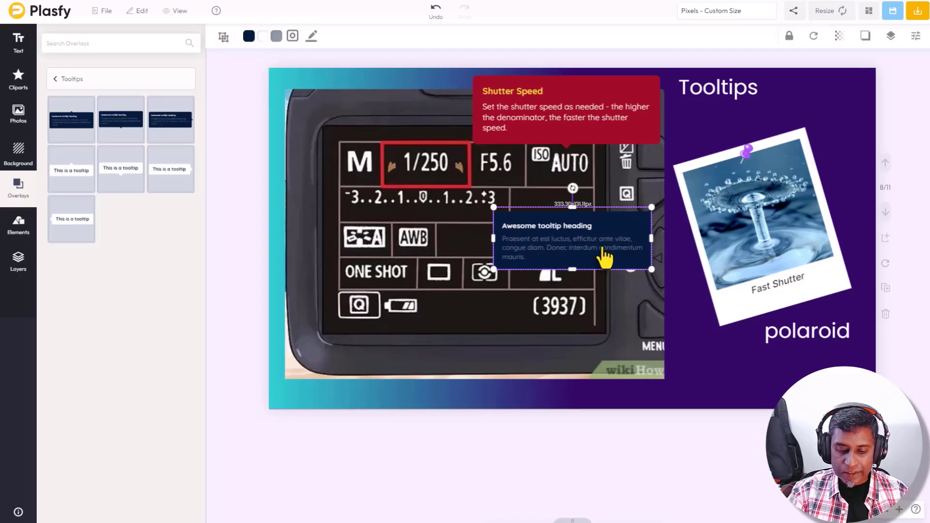
key(Delete)
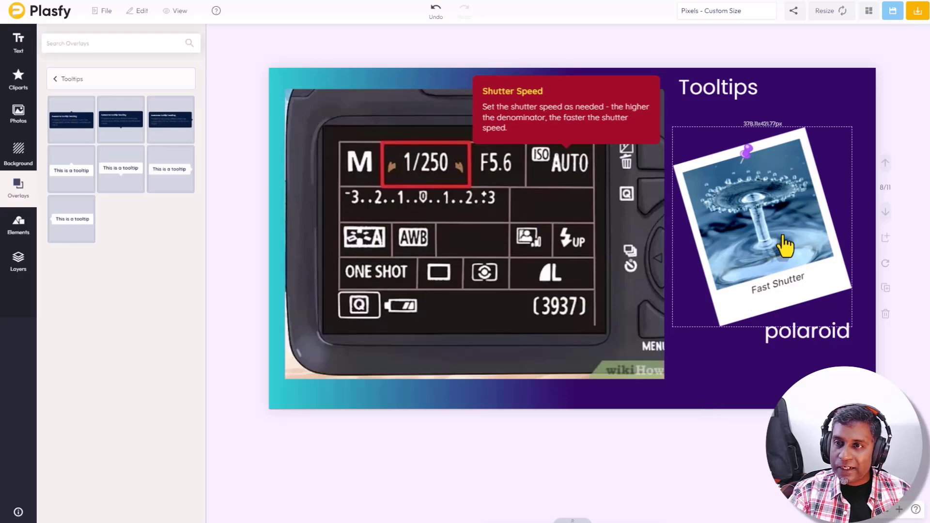
- Open the full Polaroids overlay collection, then advance to page 9, the Vintage Fashion denim design
click(56, 79)
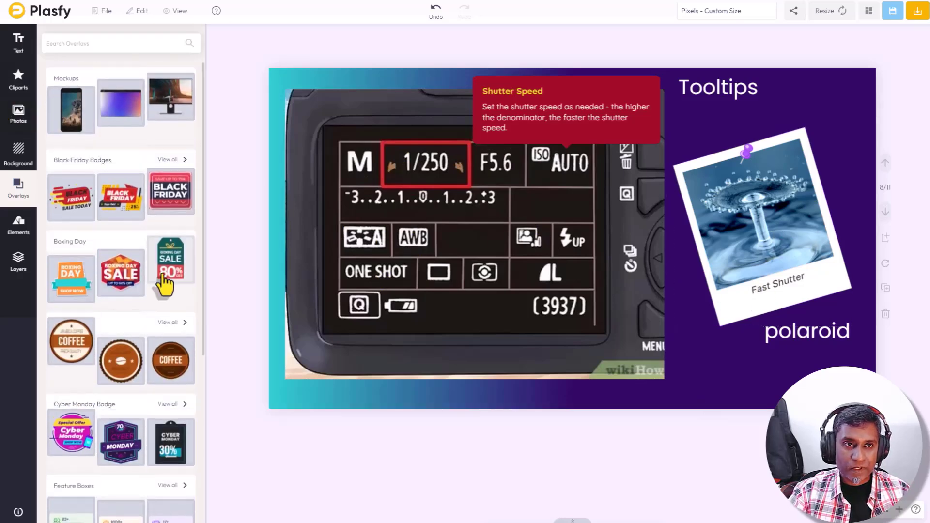
scroll(121, 291, down, 10)
scroll(101, 315, down, 10)
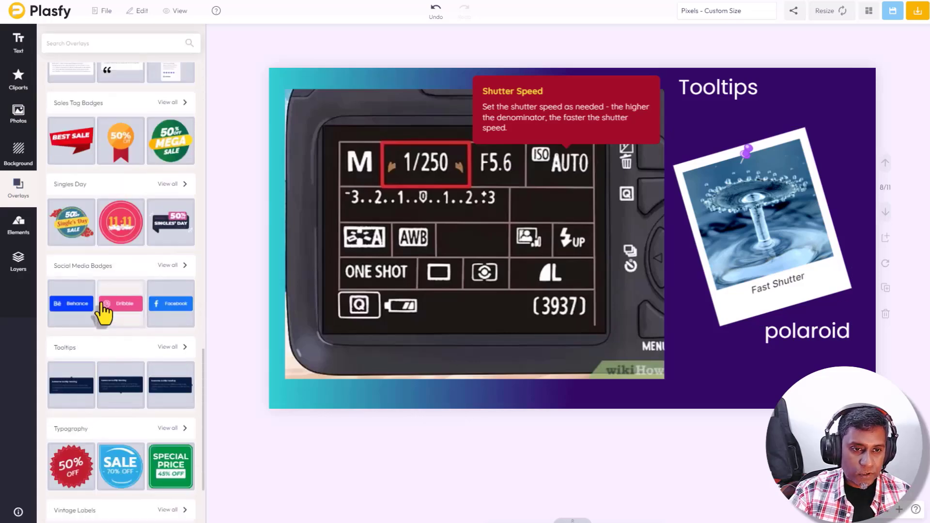
scroll(107, 320, up, 7)
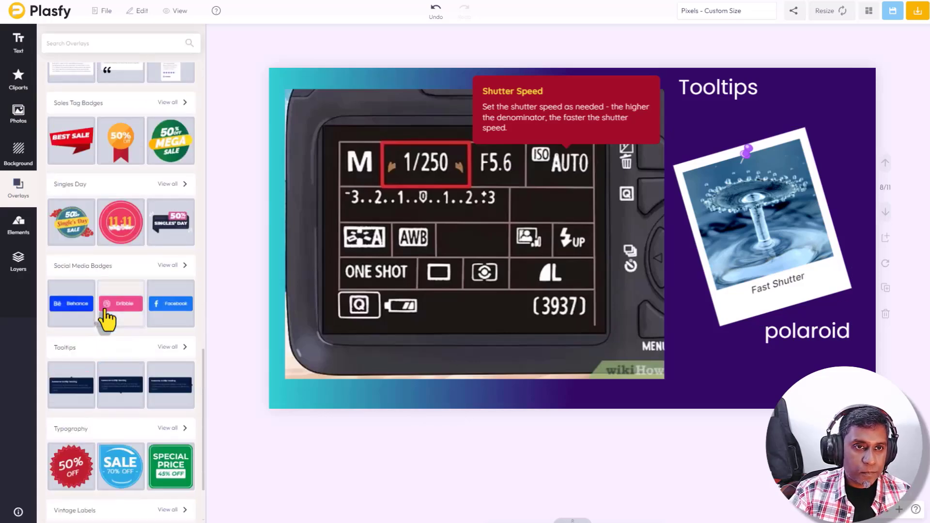
scroll(105, 310, up, 3)
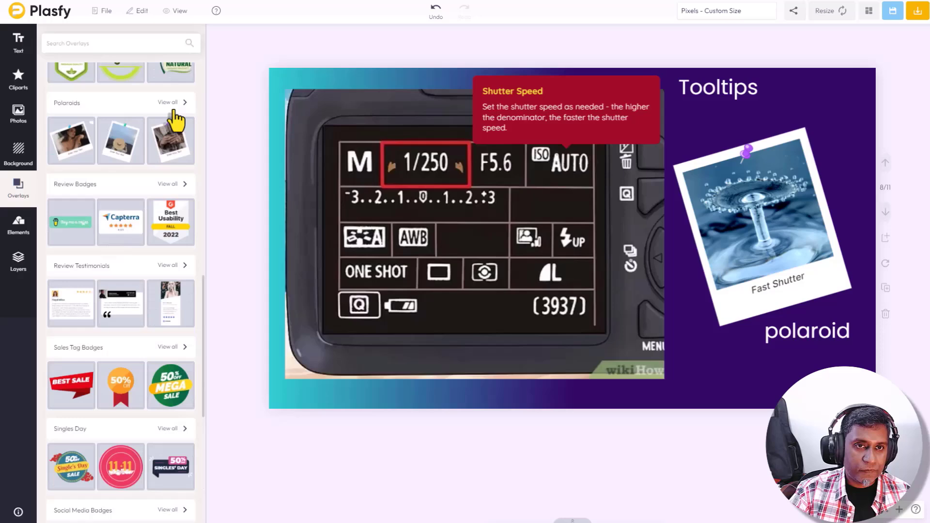
click(169, 104)
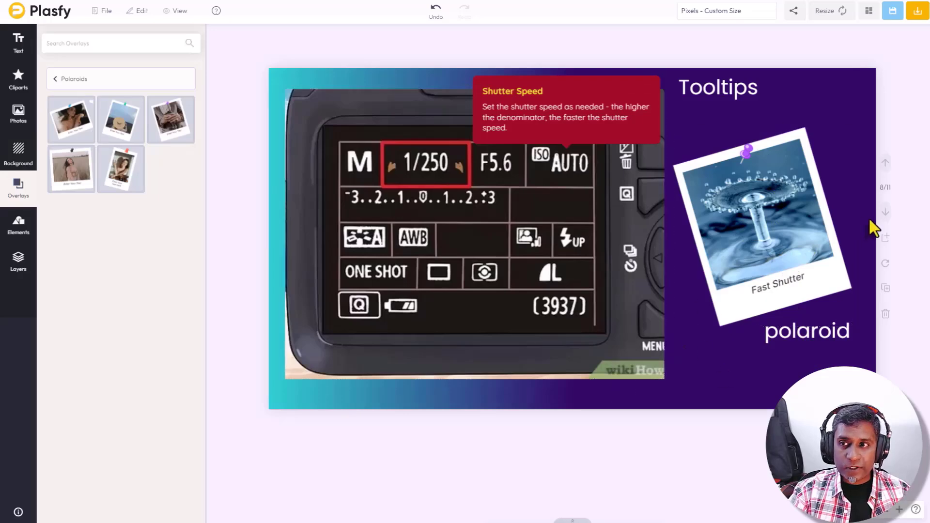
click(885, 212)
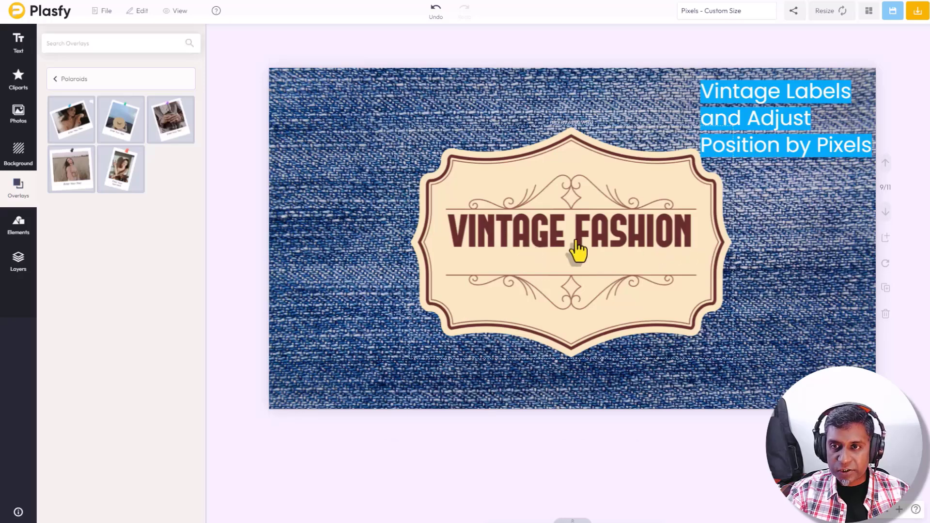
- Nudge the VINTAGE FASHION text down three steps inside its label, then go to page 10
click(549, 243)
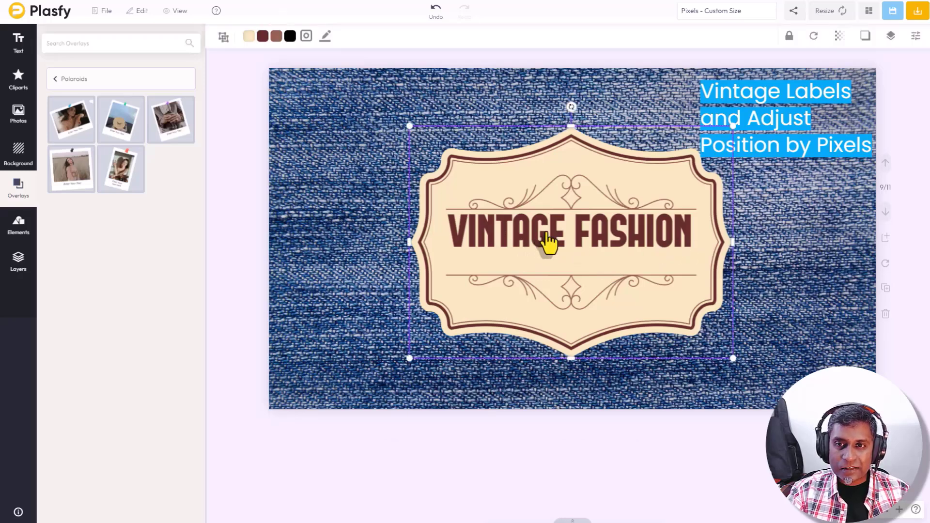
click(548, 243)
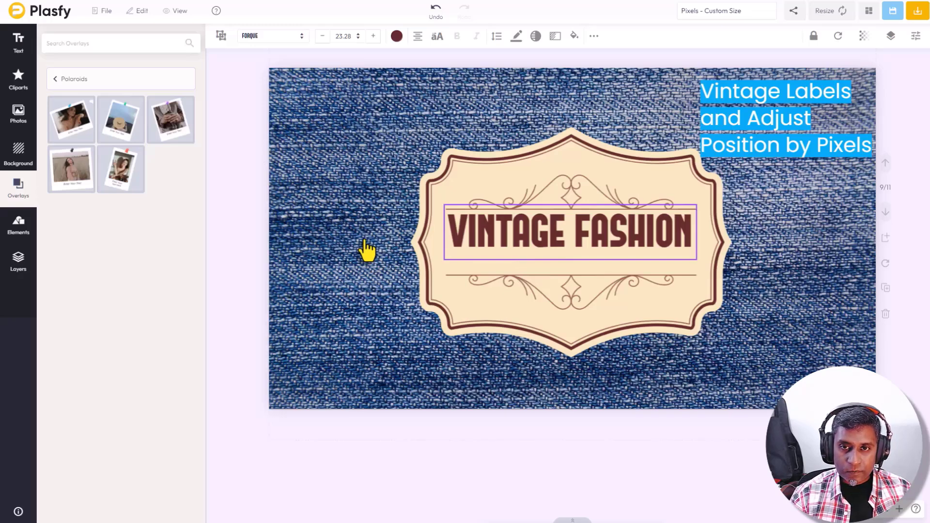
click(509, 270)
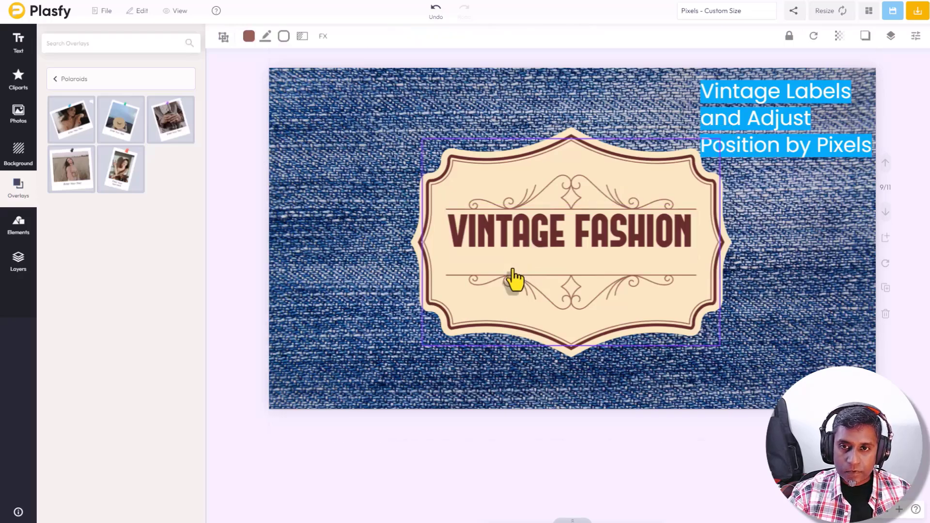
click(532, 240)
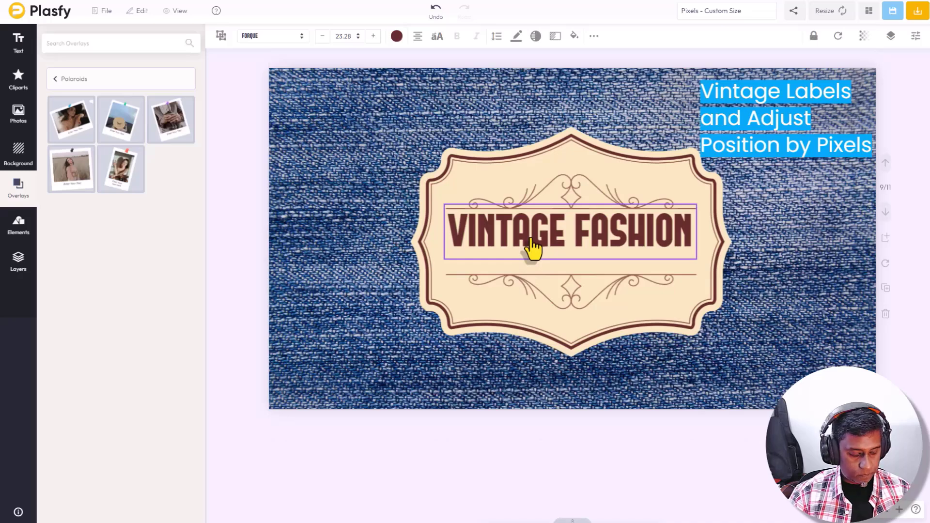
key(Down)
key(Down)
key(Down)
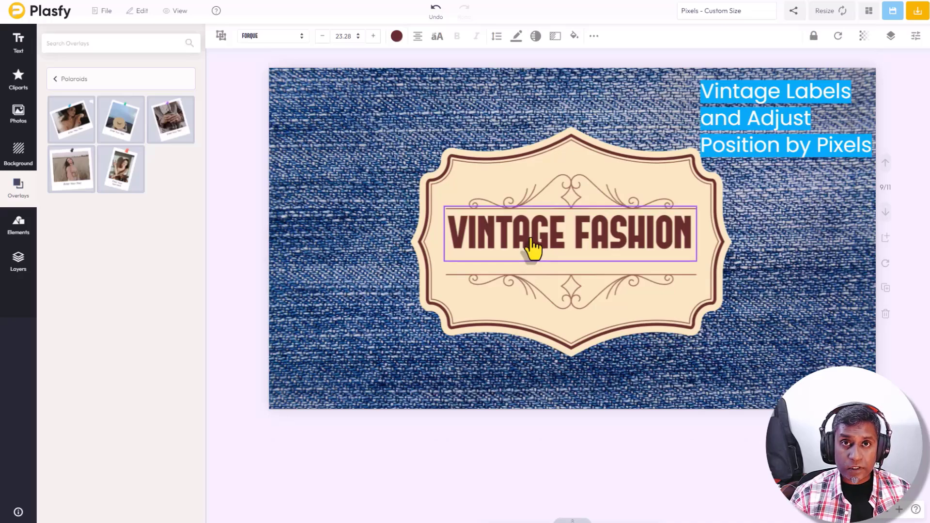
key(Down)
key(Down)
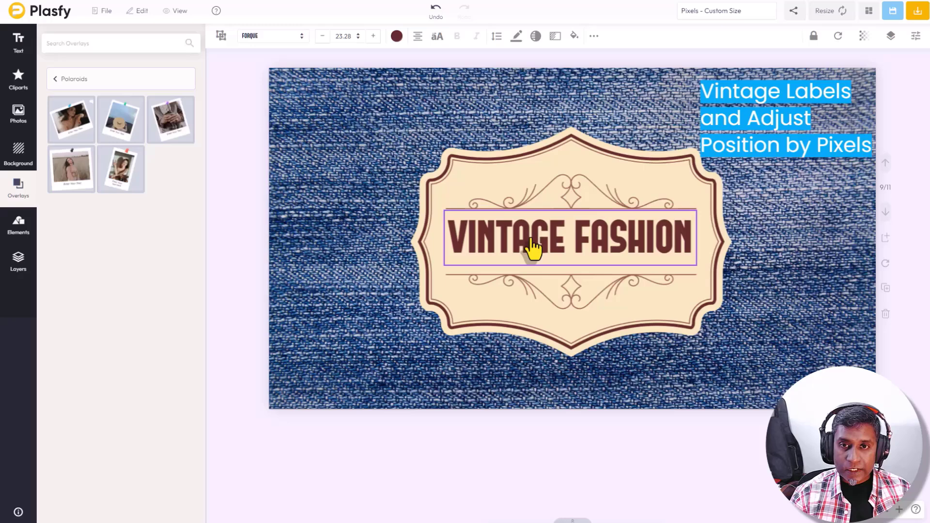
key(Down)
key(Down)
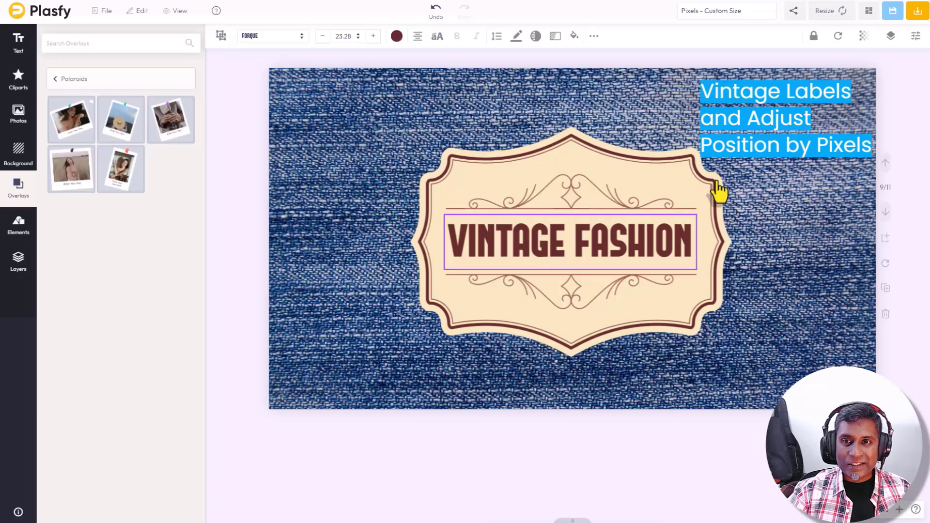
click(789, 249)
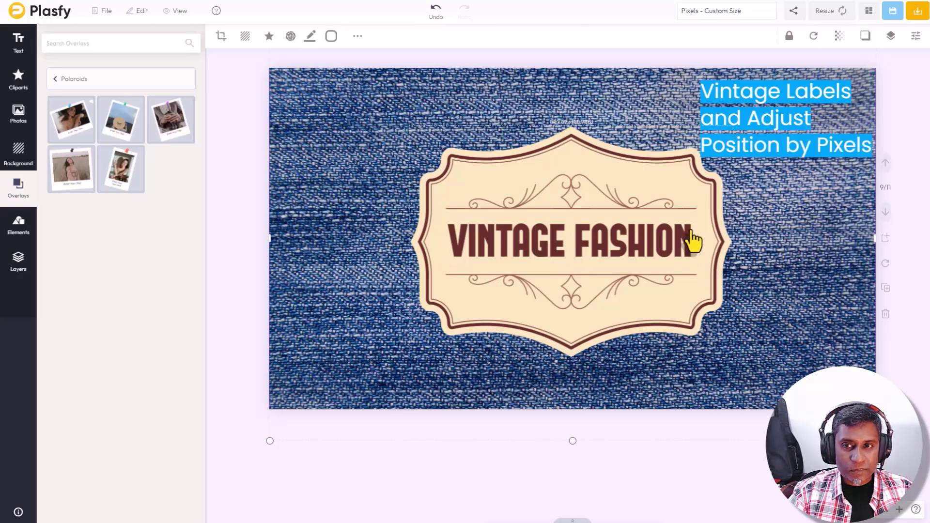
click(885, 212)
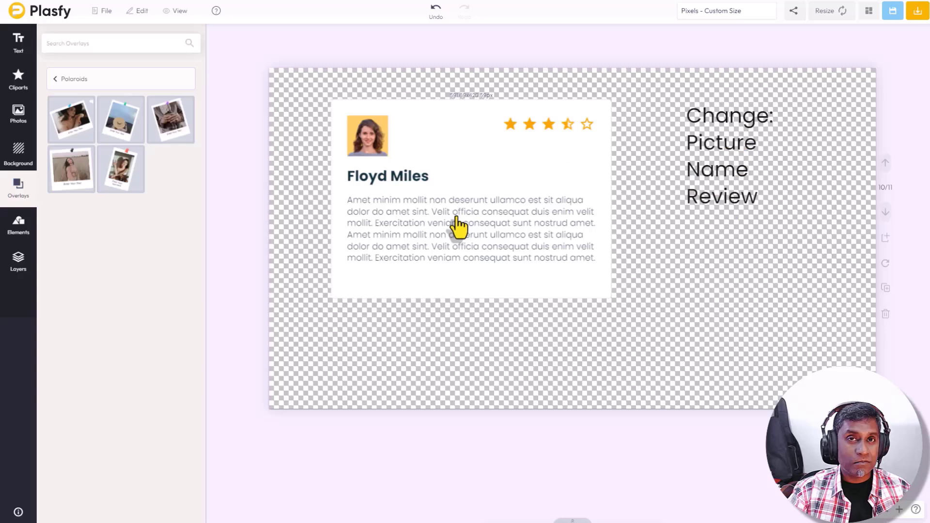
- Select the review card group, then drill in until only its profile photo is selected
click(370, 148)
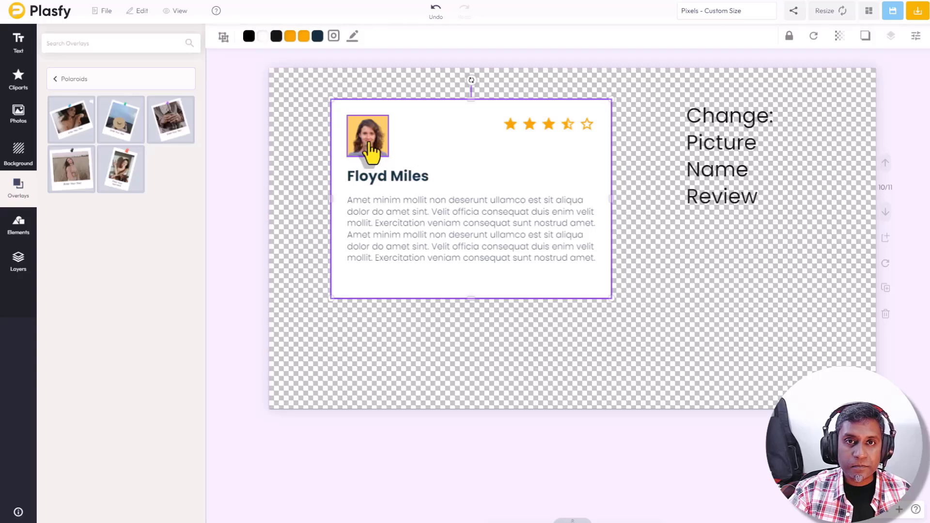
click(307, 150)
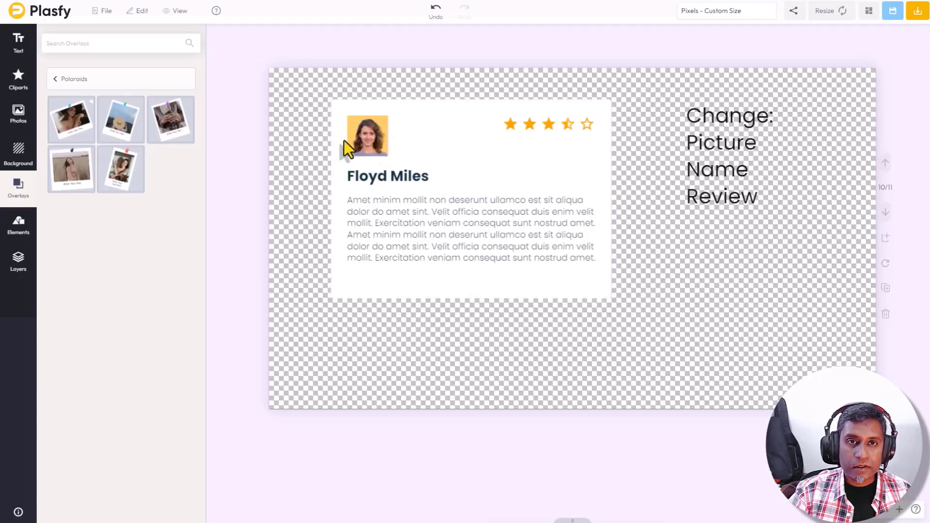
click(375, 141)
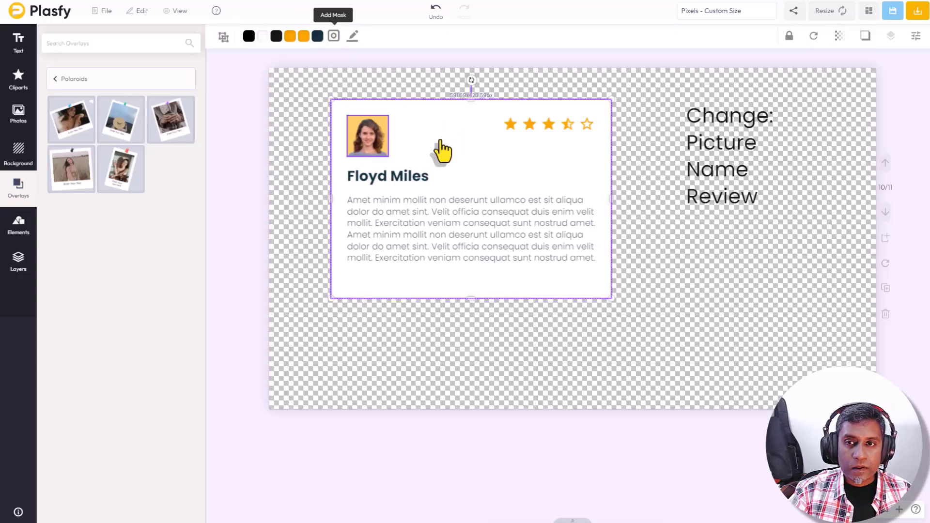
click(359, 164)
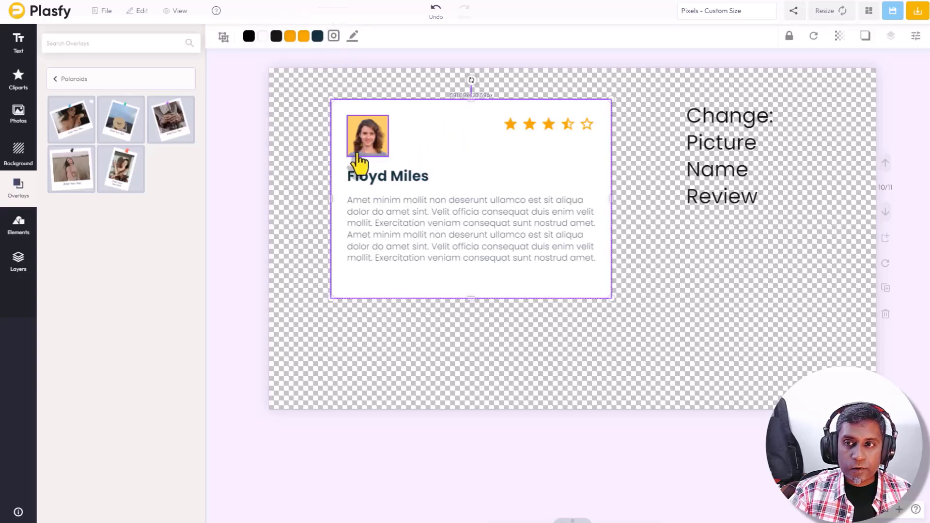
click(467, 492)
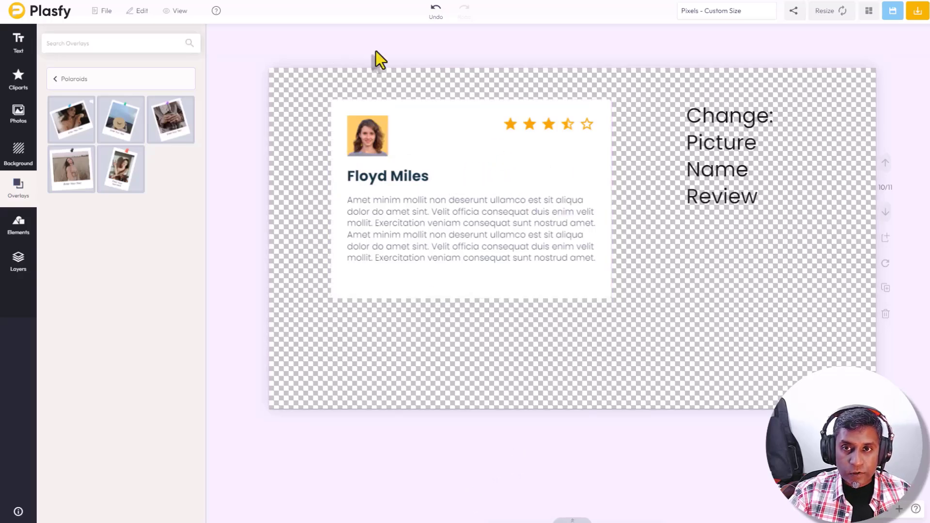
click(553, 162)
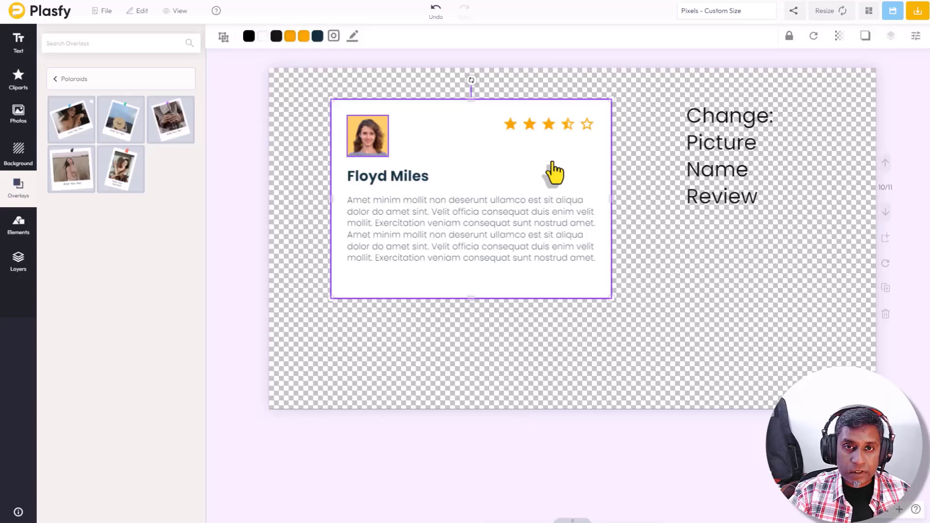
click(548, 162)
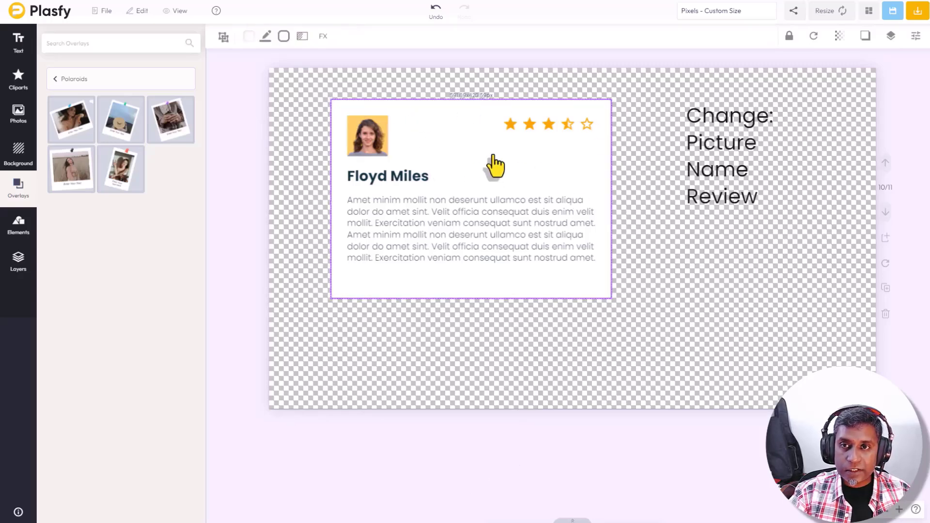
drag(494, 156, 495, 156)
click(378, 155)
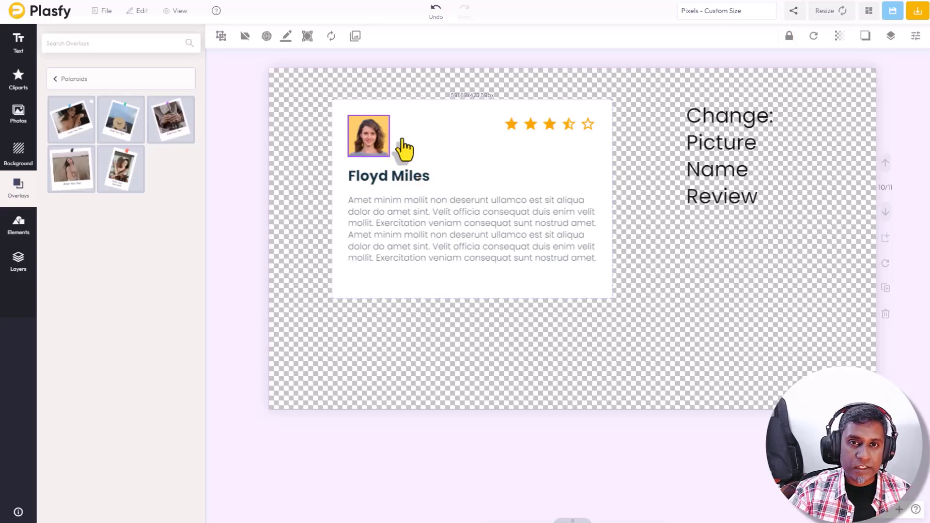
- Start replacing the profile photo and search the Photos library for 'Portrait'
click(332, 36)
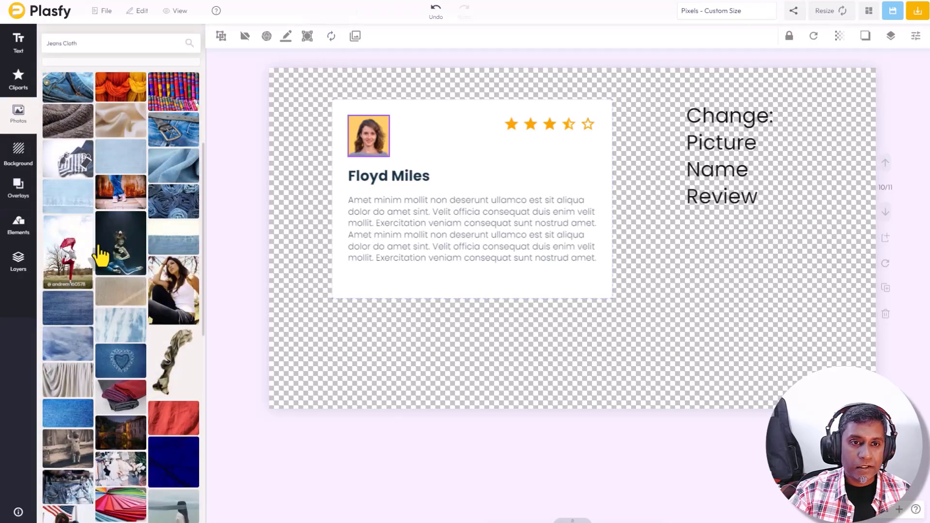
scroll(104, 227, up, 1)
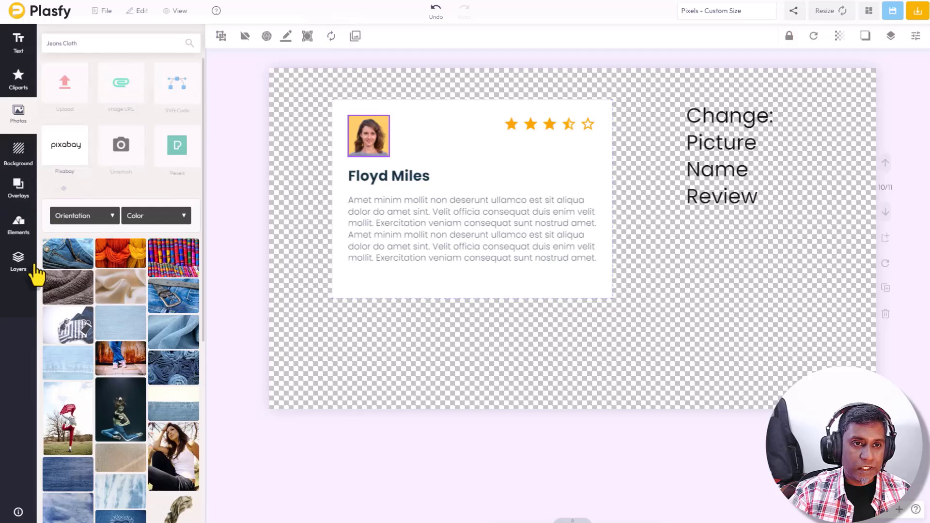
click(89, 47)
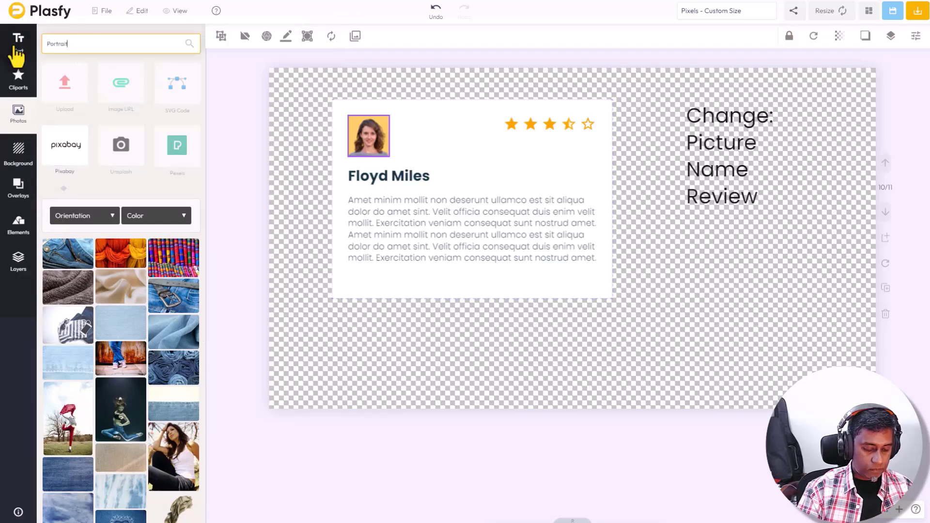
text(Portrait)
key(Return)
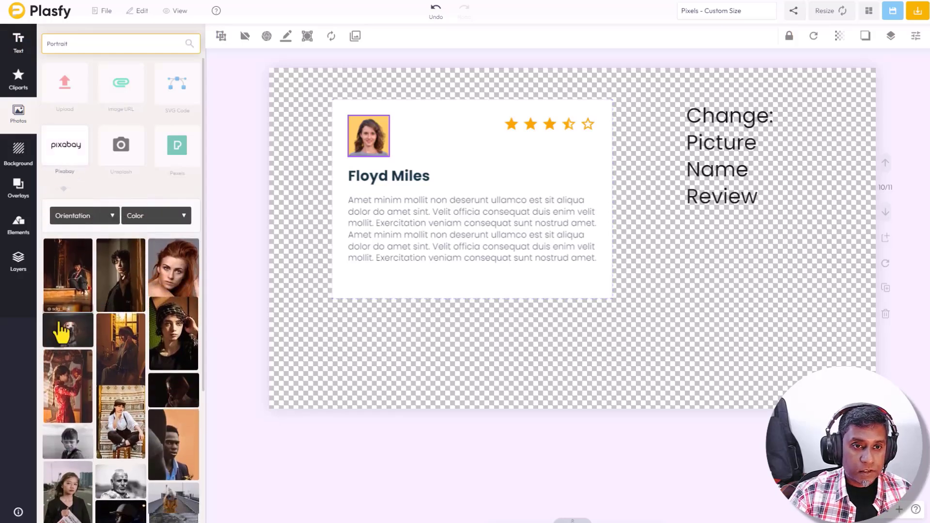
- Apply the painted-face portrait as the profile photo, then undo that replacement
scroll(63, 330, down, 3)
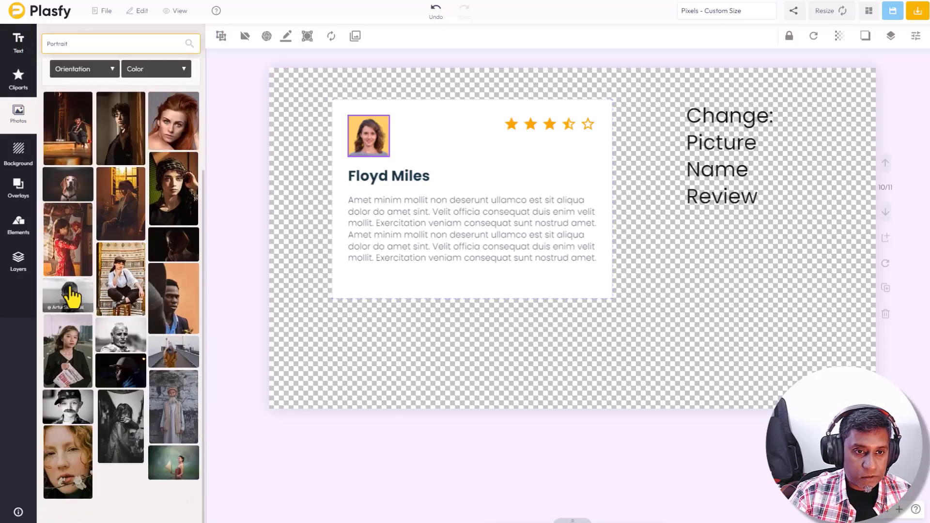
scroll(83, 461, down, 10)
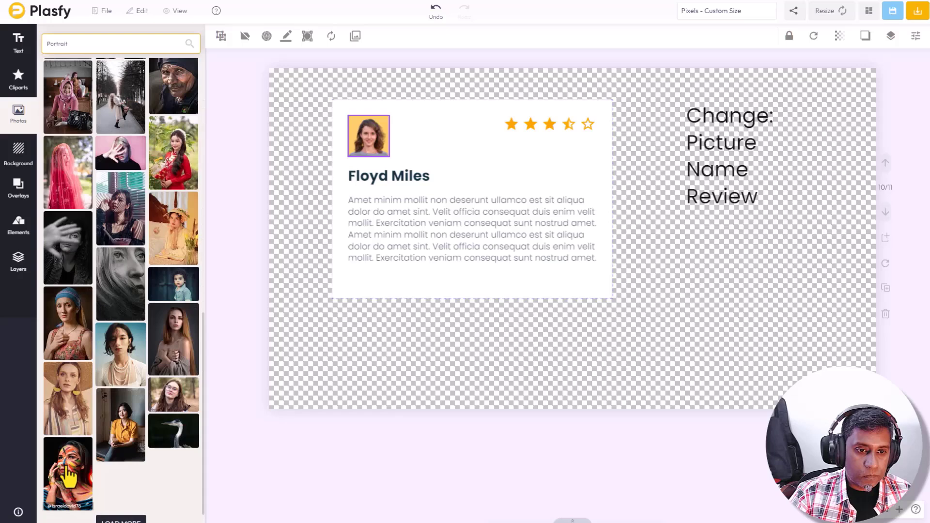
click(67, 477)
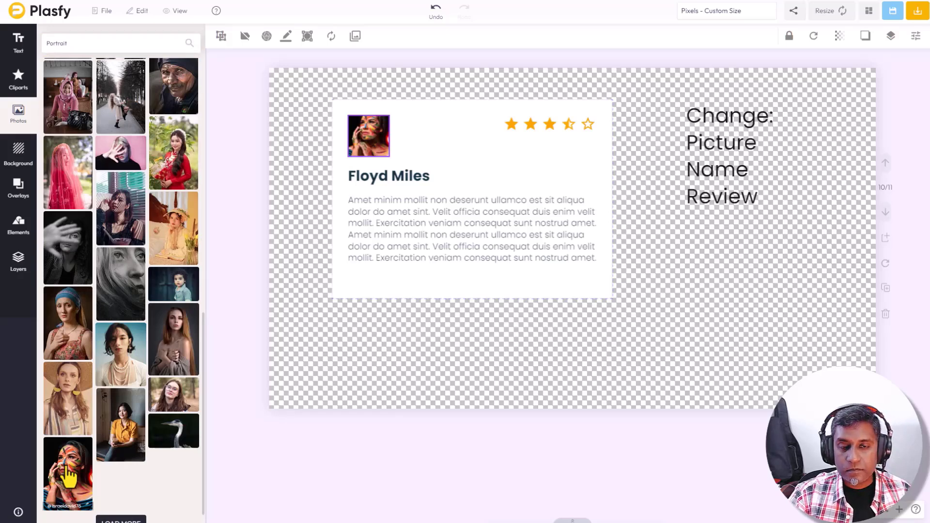
scroll(174, 359, down, 6)
key(ctrl+z)
- Open the reviewer name's text options and begin editing the name
click(382, 178)
click(382, 178)
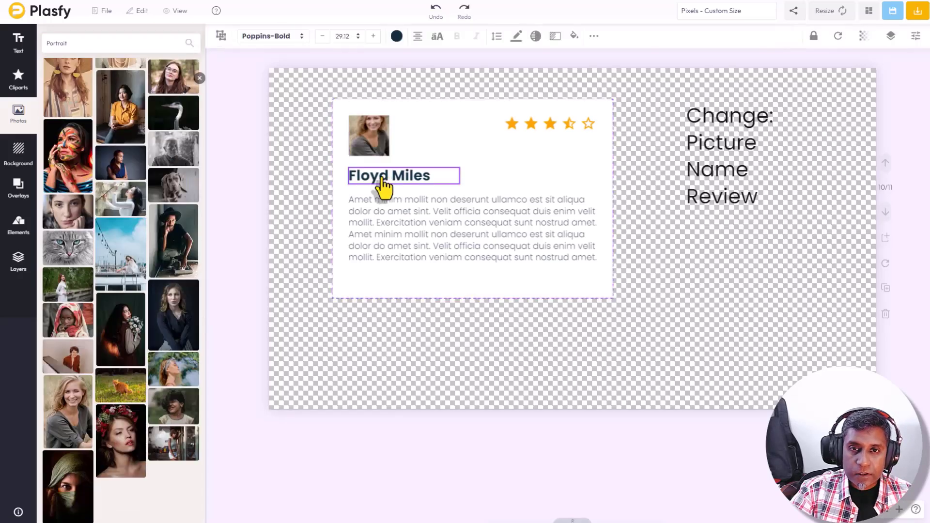
click(595, 36)
click(596, 88)
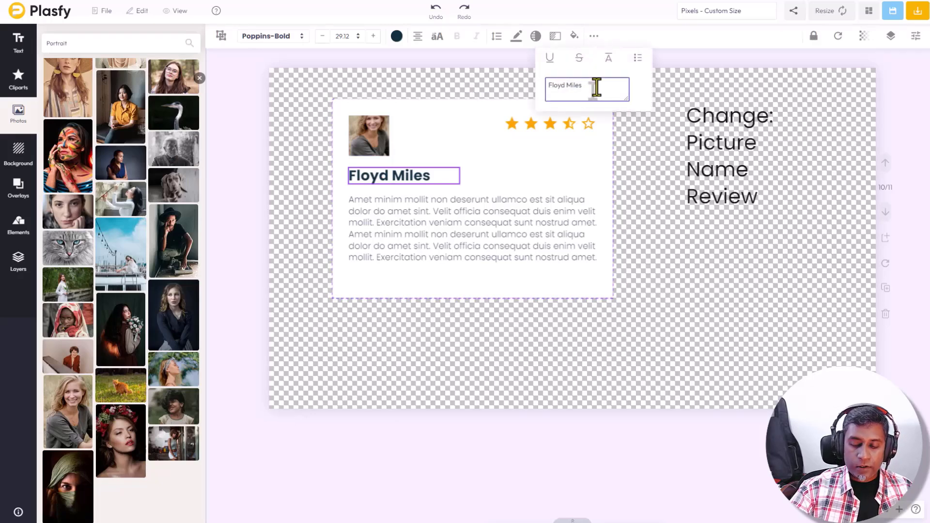
text(Darcy Beth)
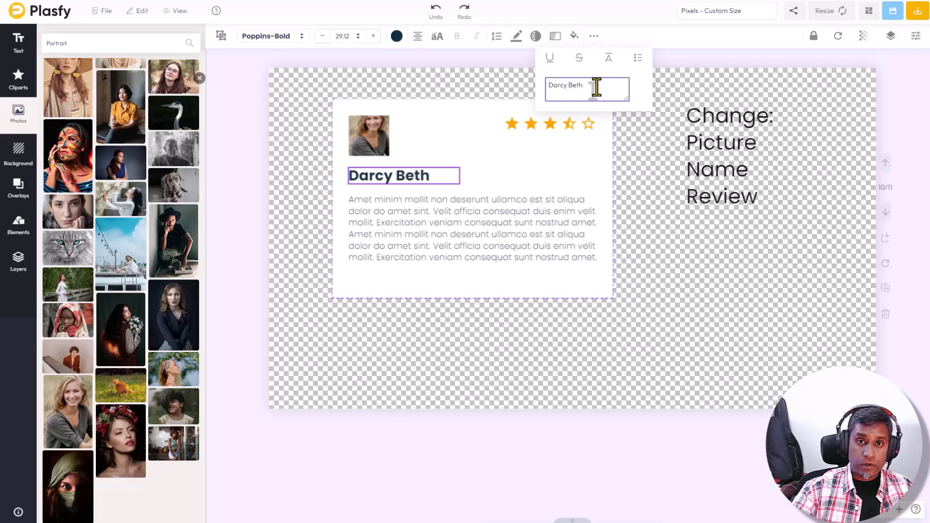
click(641, 167)
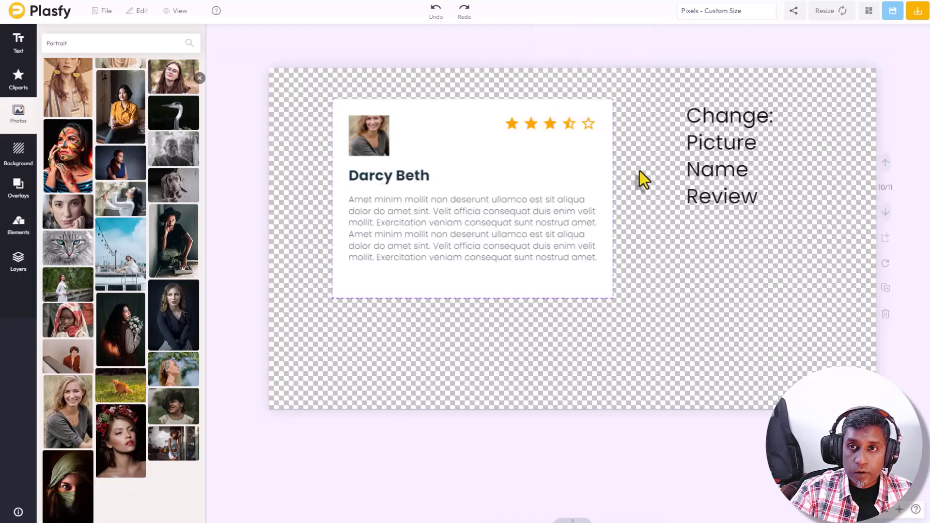
- Select the review paragraph inside the card and open its extra formatting options
click(420, 222)
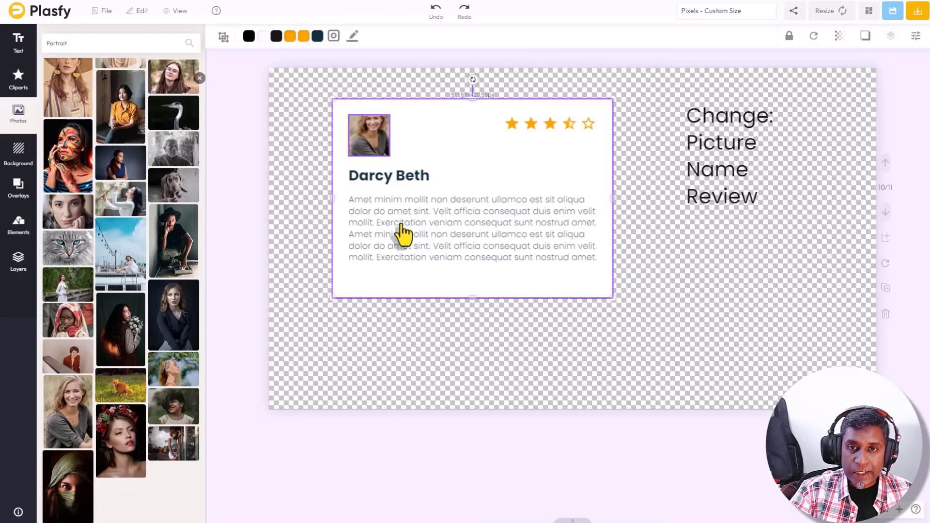
click(452, 241)
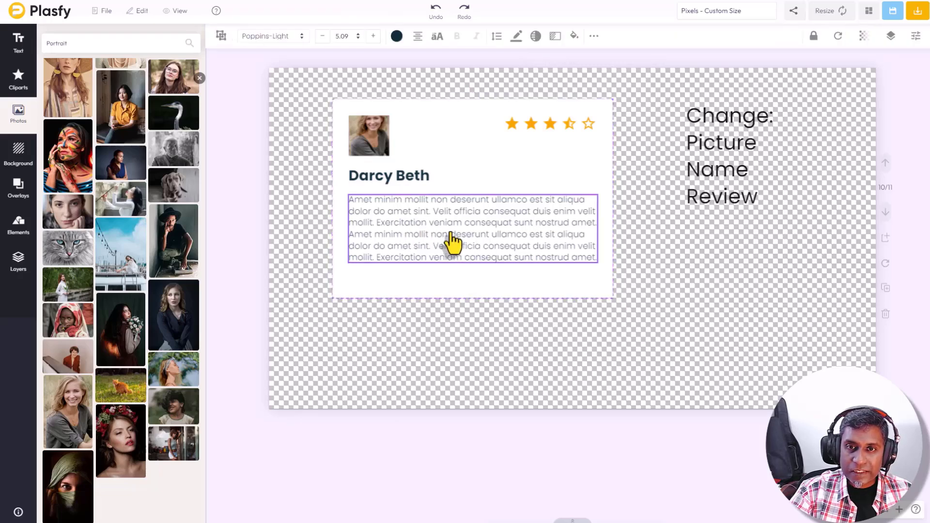
click(593, 37)
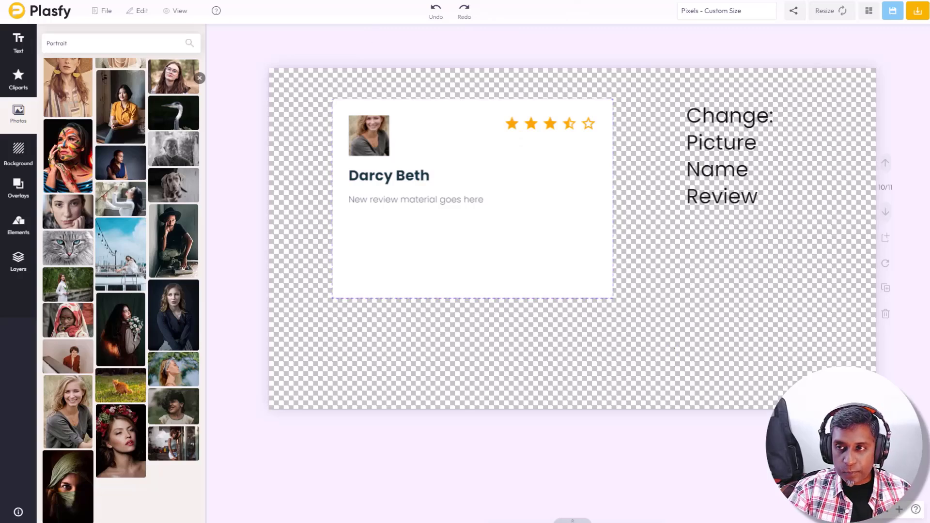
- Go to page 11, 'Delete the Stars', and try deleting the first star from its right-click menu
click(885, 215)
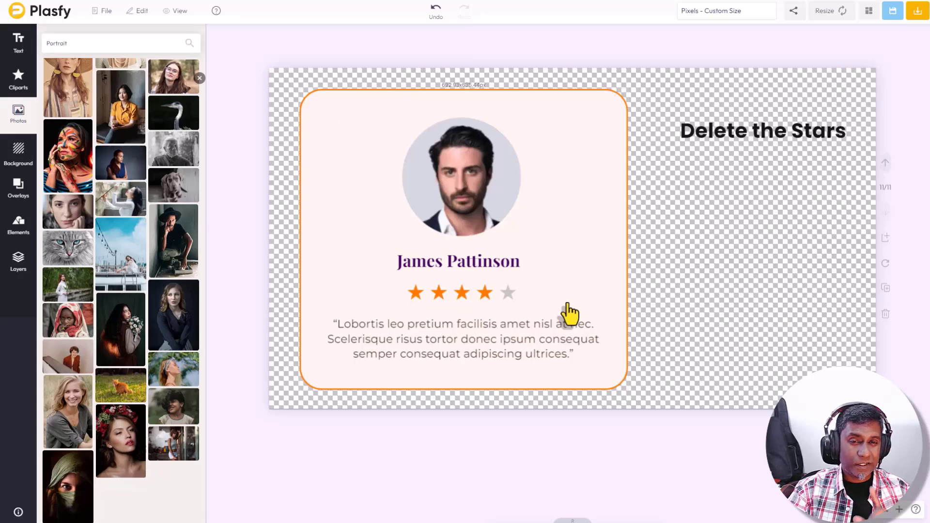
click(415, 296)
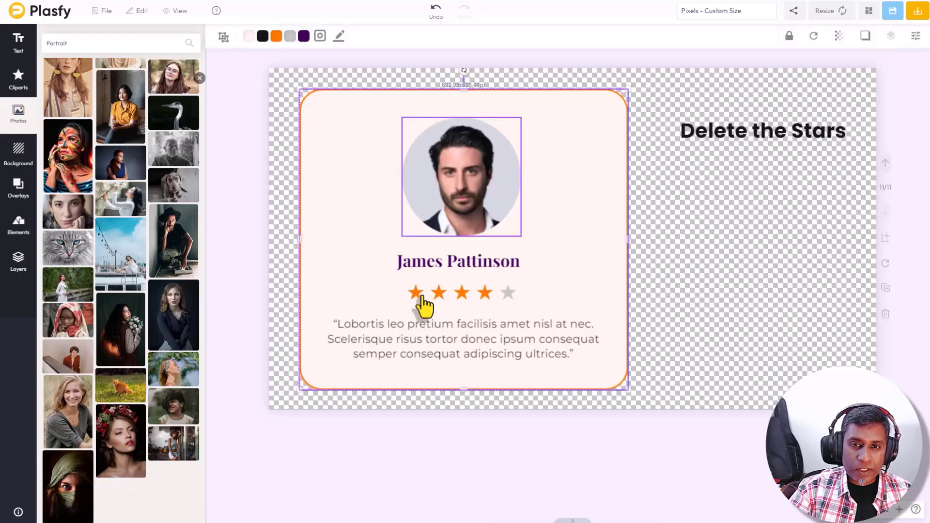
click(420, 296)
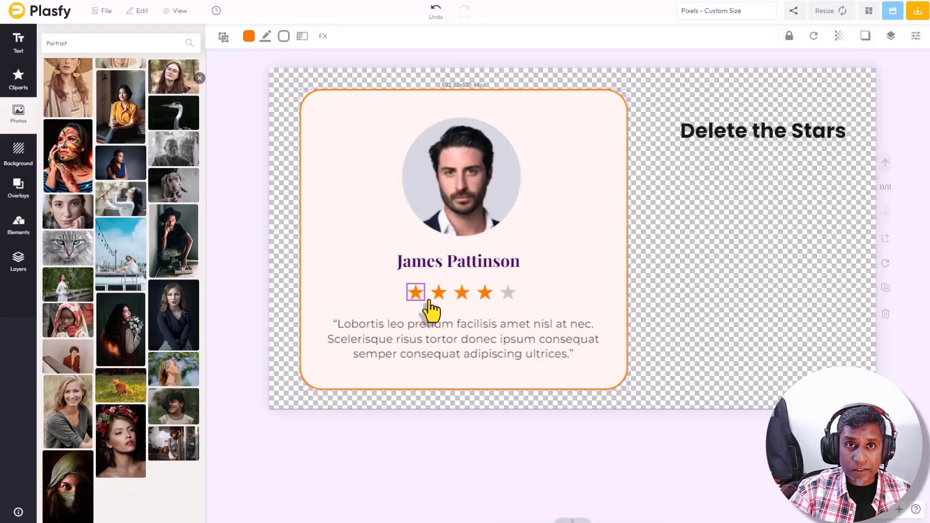
right_click(416, 295)
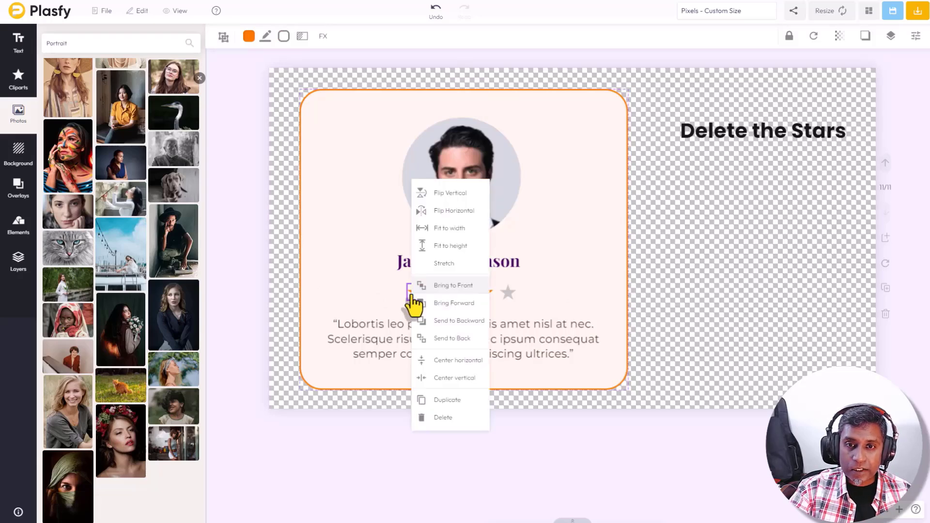
click(439, 419)
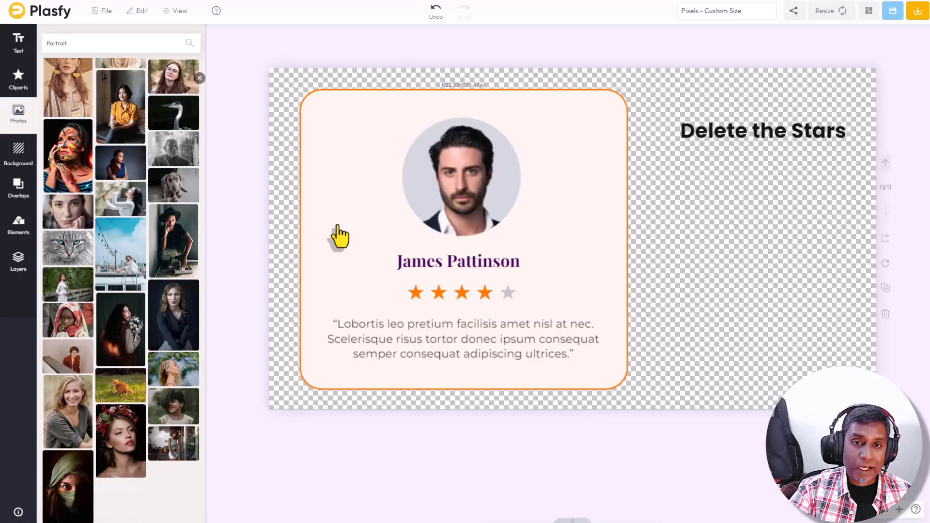
- Ungroup the testimonial card and delete all five rating stars
click(312, 246)
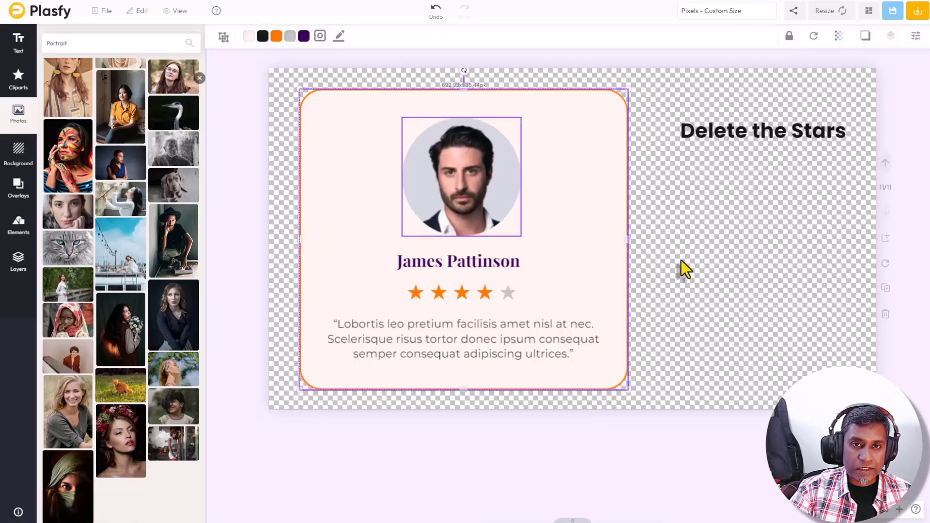
click(223, 36)
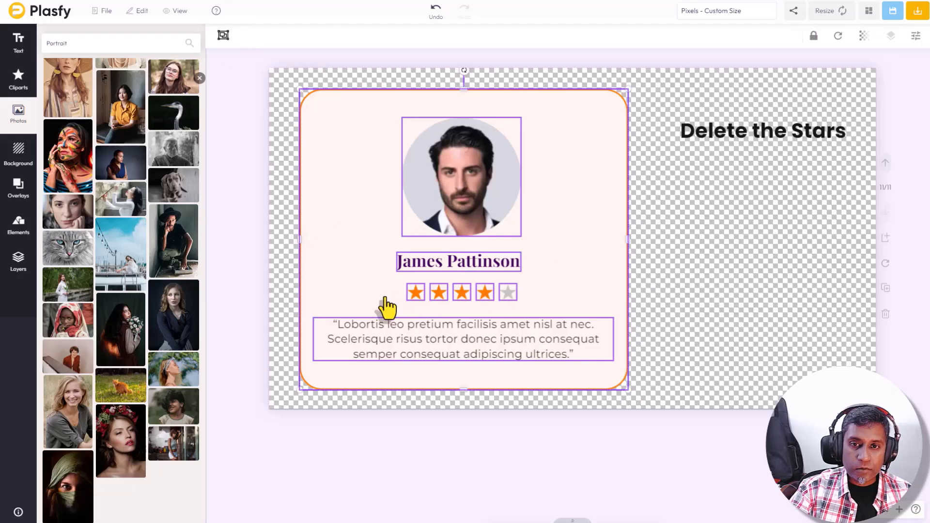
click(289, 279)
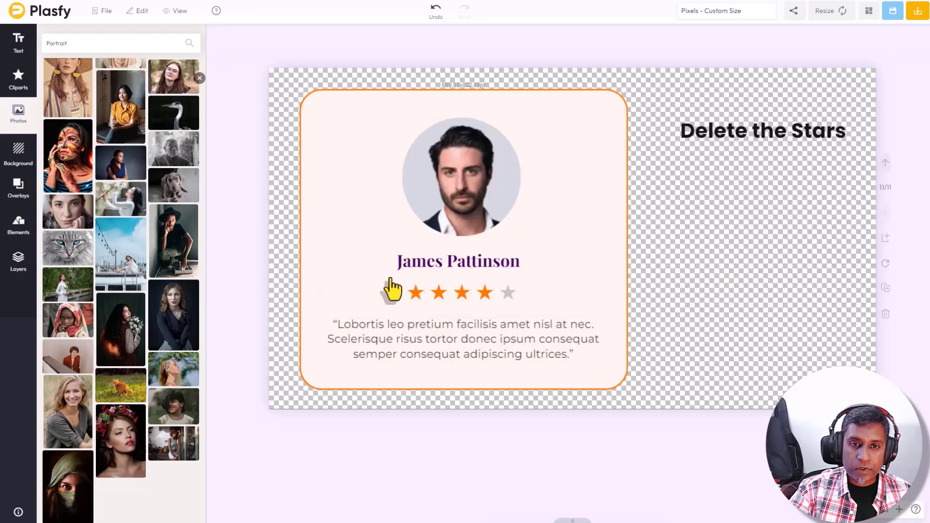
click(415, 295)
key(Delete)
click(438, 295)
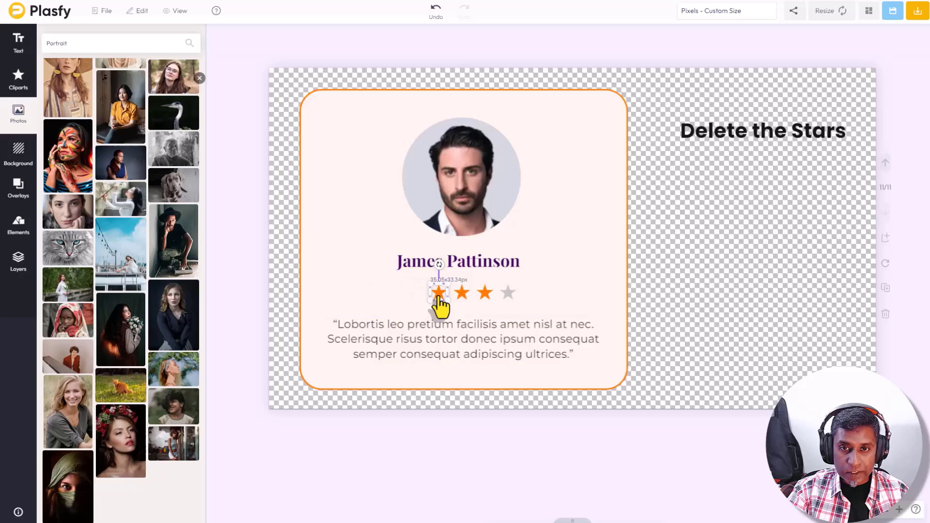
key(Delete)
click(463, 290)
key(Delete)
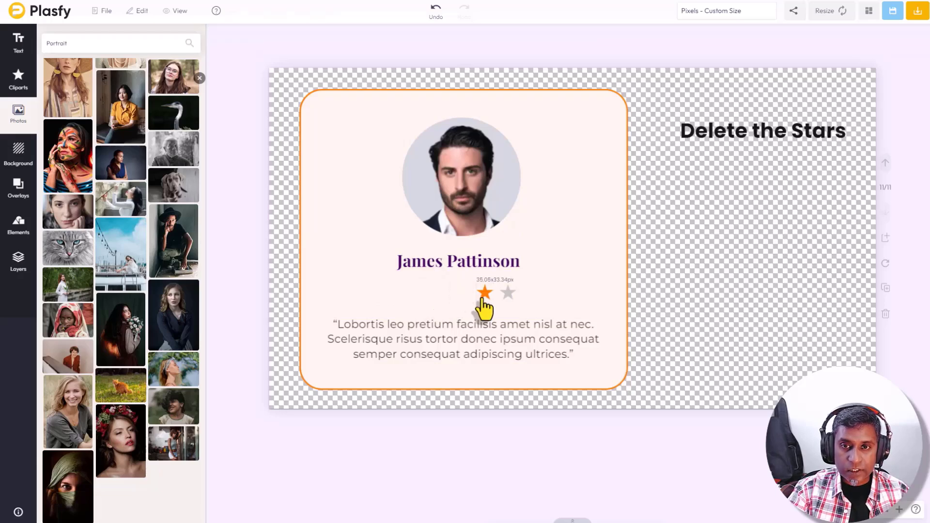
click(484, 296)
key(Delete)
click(508, 300)
key(Delete)
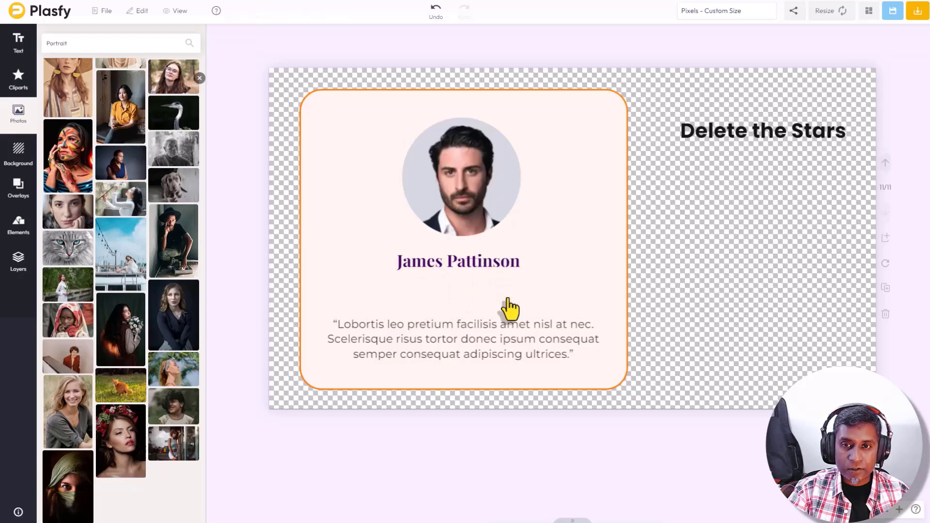
- Move the reviewer name into the gap, enlarge it and centre it under the portrait
drag(460, 261, 460, 284)
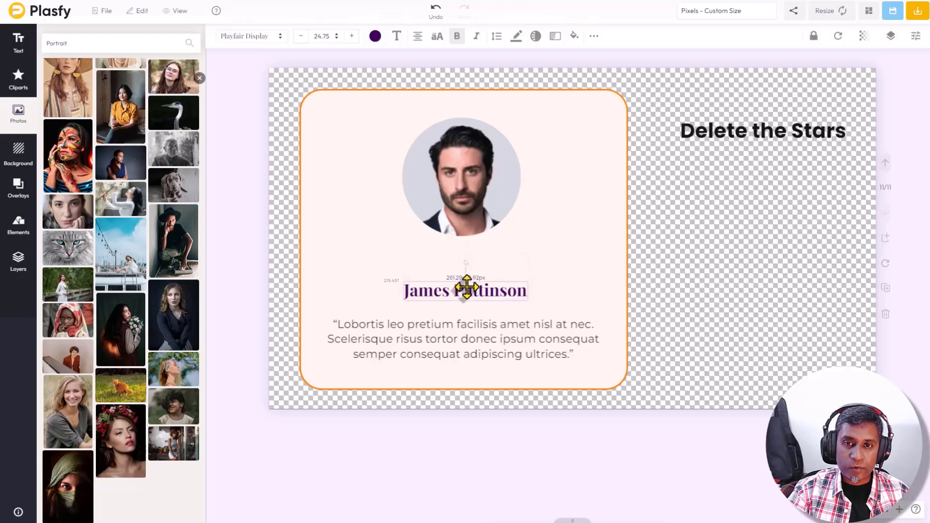
drag(396, 274, 353, 235)
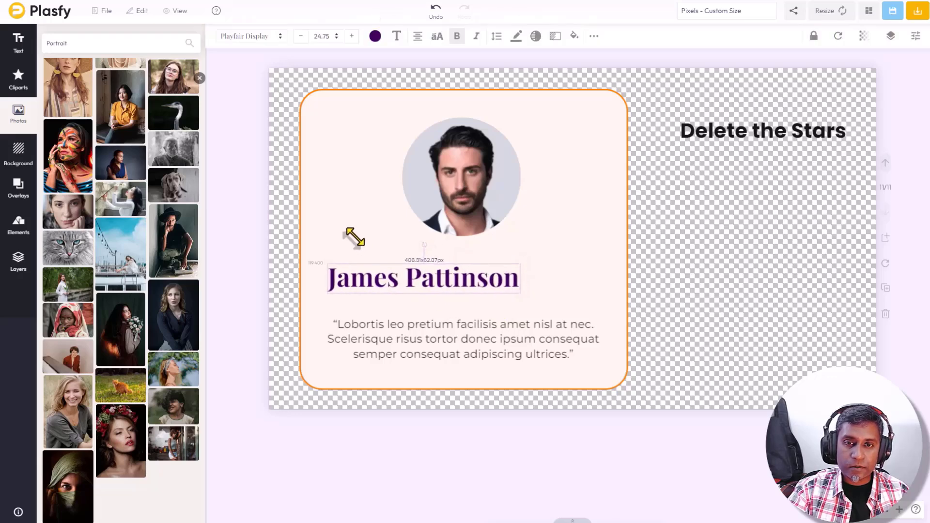
drag(519, 267, 576, 245)
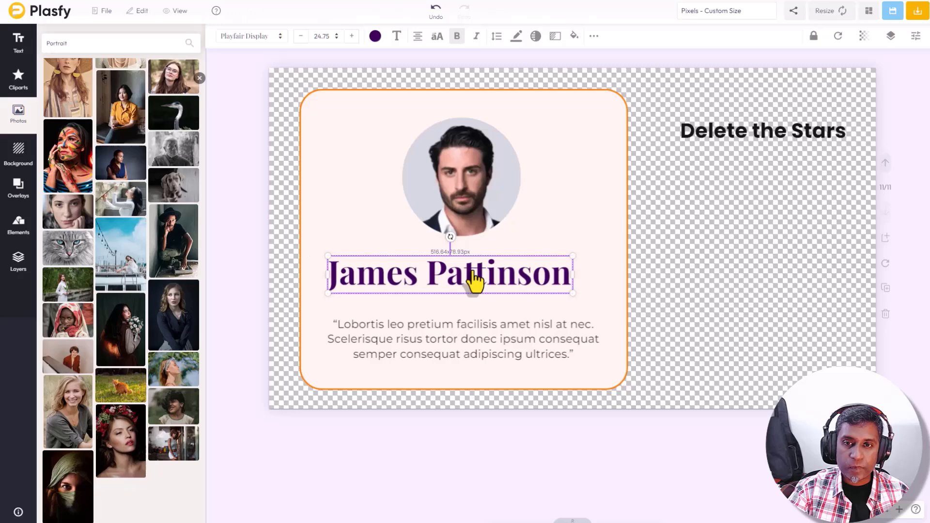
mouse_move(473, 284)
mouse_down()
mouse_move(501, 276)
mouse_move(483, 281)
mouse_up()
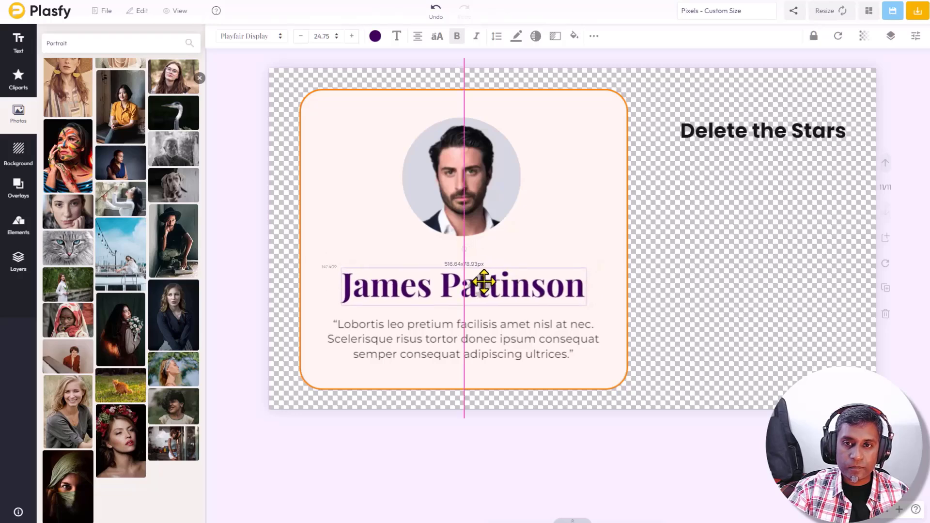
click(484, 183)
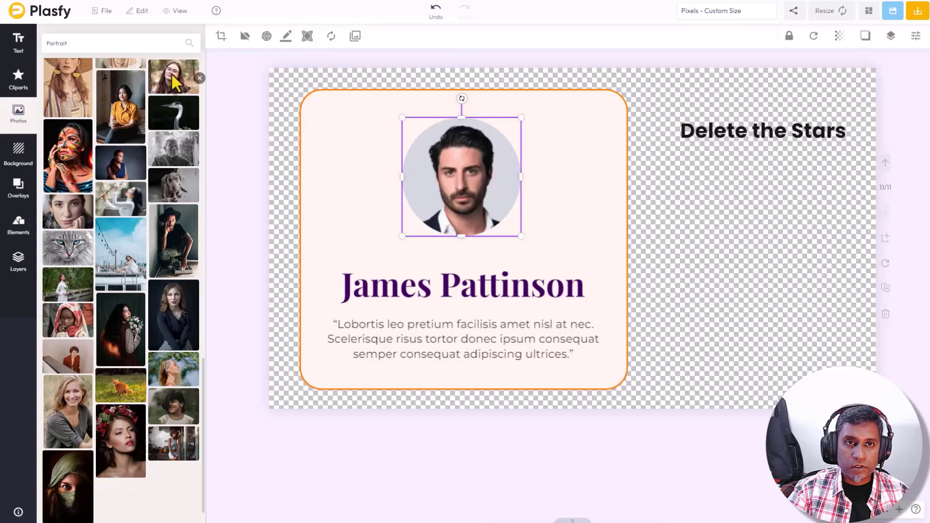
- Replace the portrait with the older man in a dark head wrap and marquee-select all card elements
click(331, 37)
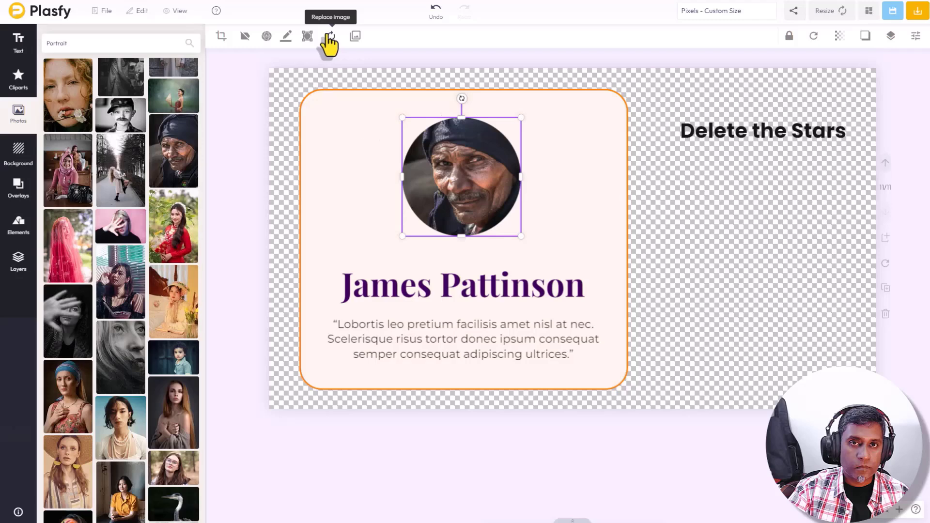
click(665, 257)
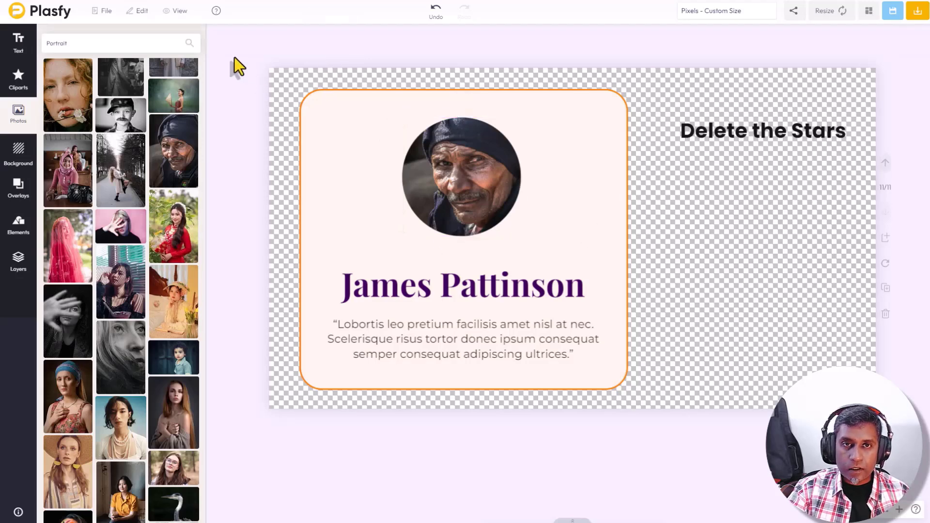
drag(233, 62, 658, 406)
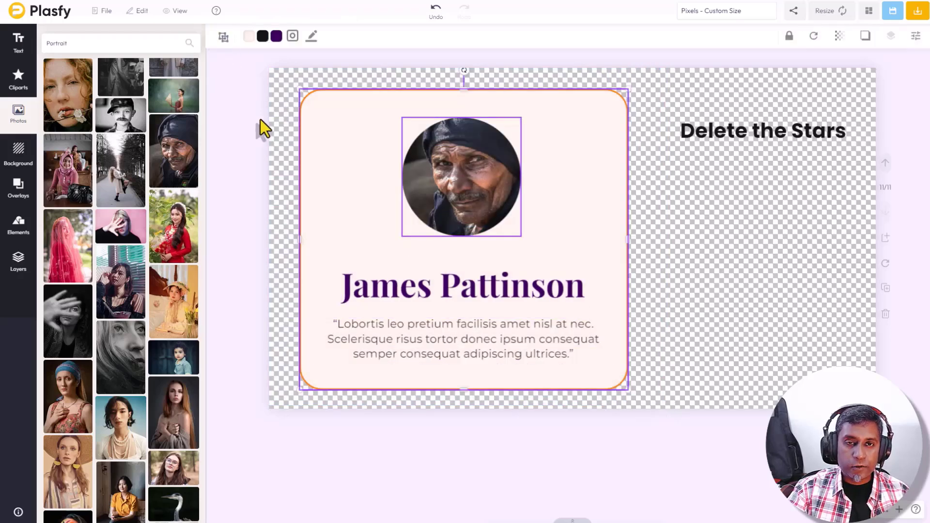
click(281, 132)
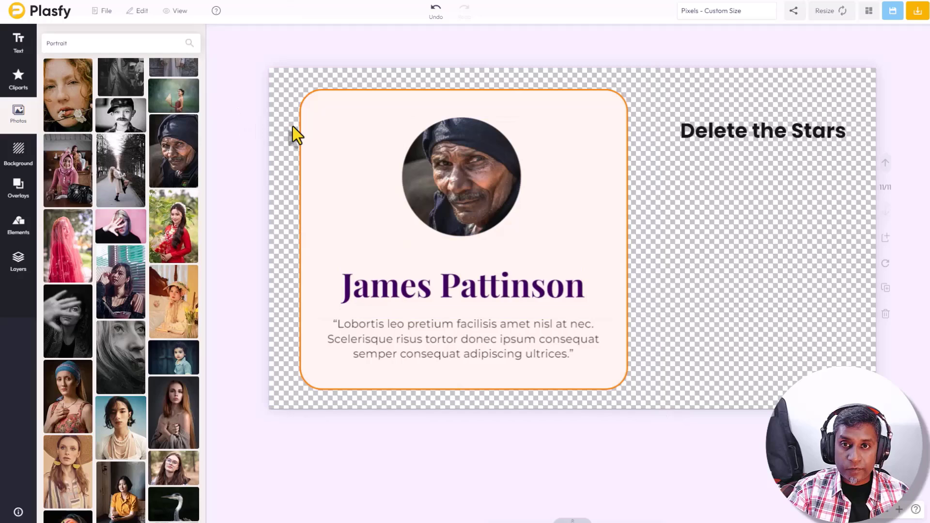
click(326, 137)
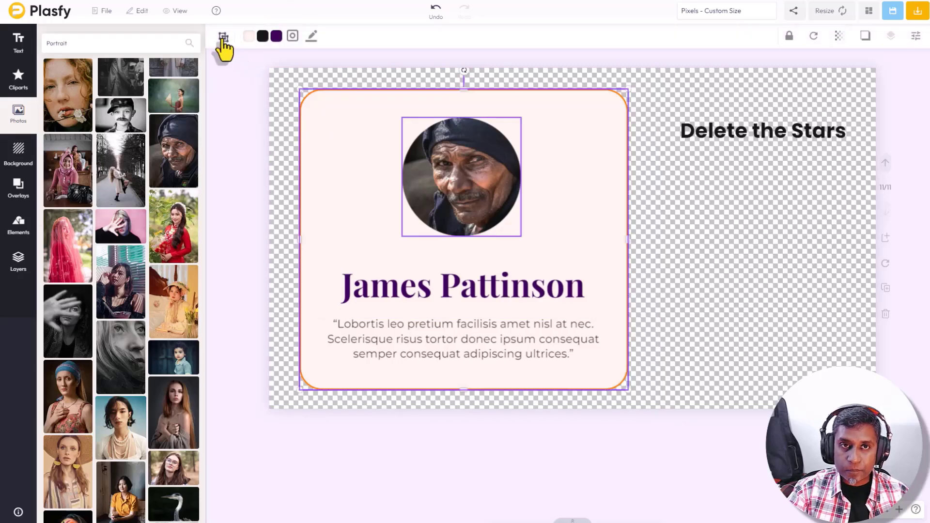
click(222, 38)
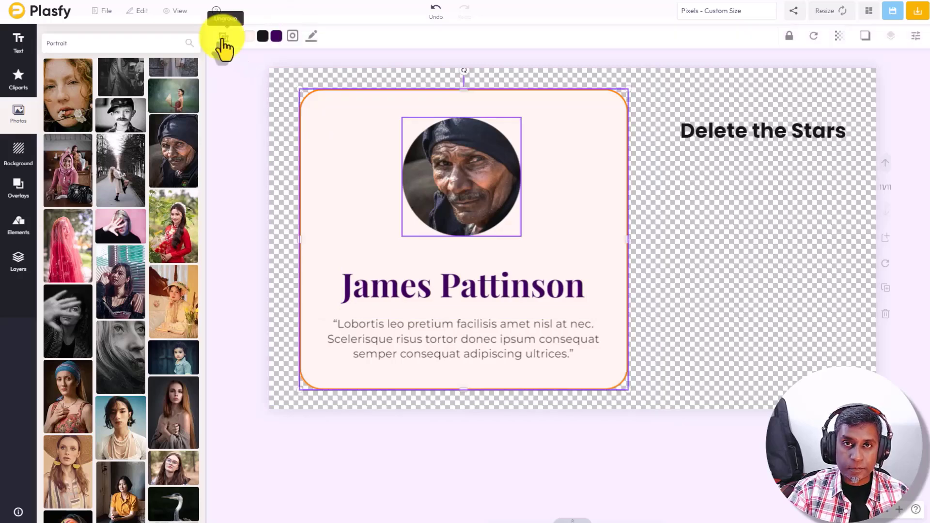
click(745, 284)
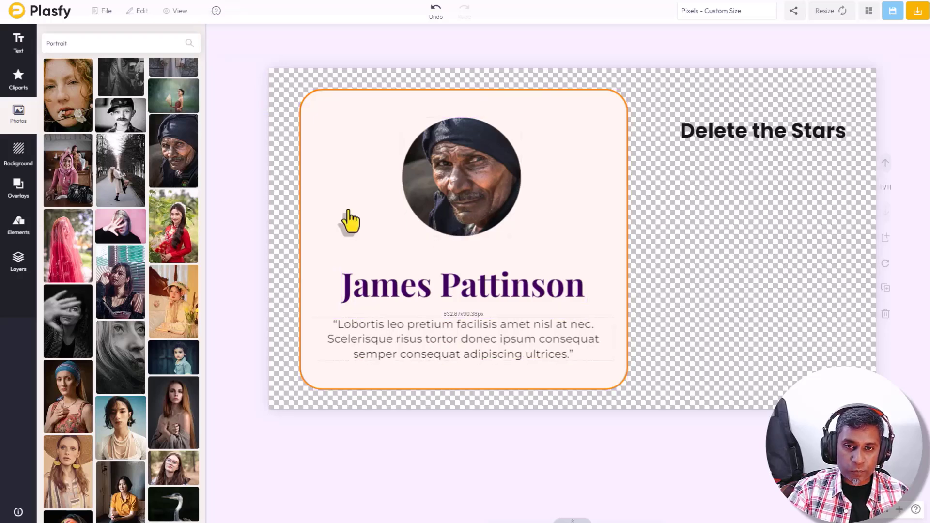
drag(248, 71, 649, 405)
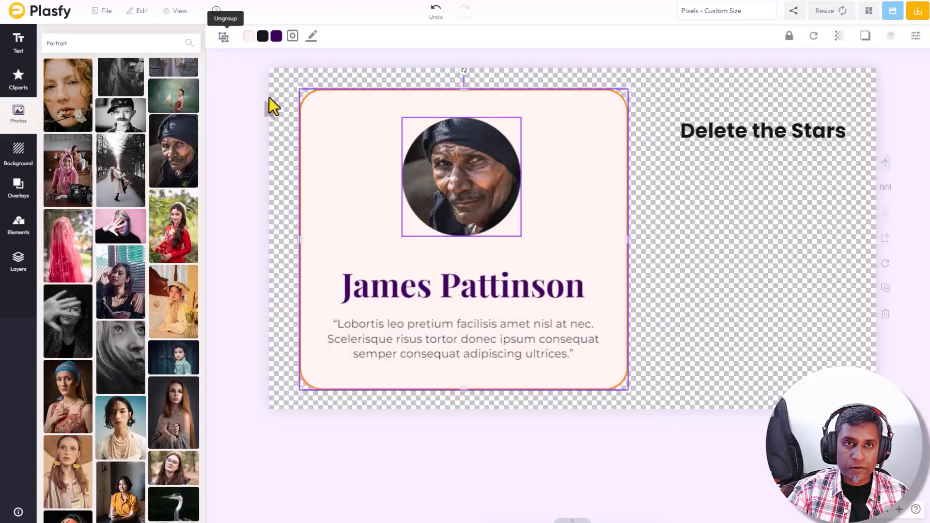
- Deselect the finished star-free review card on the canvas
click(283, 85)
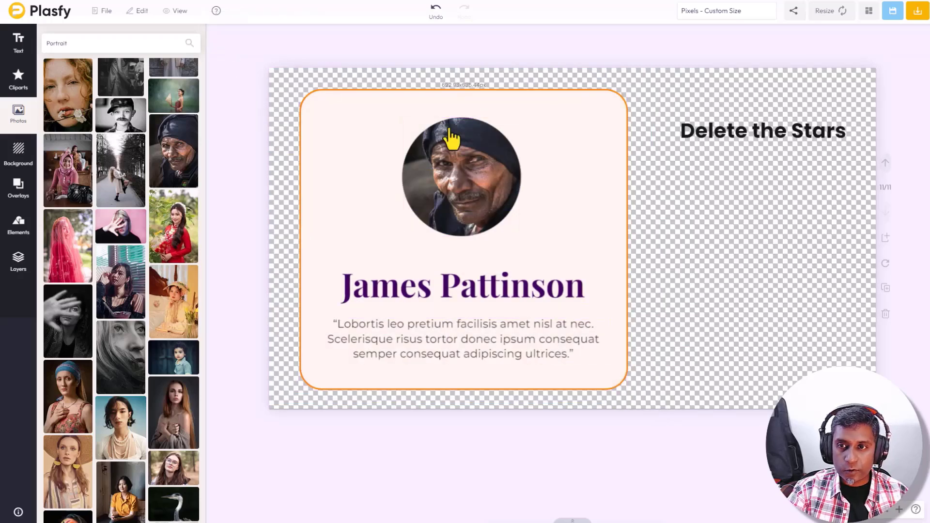